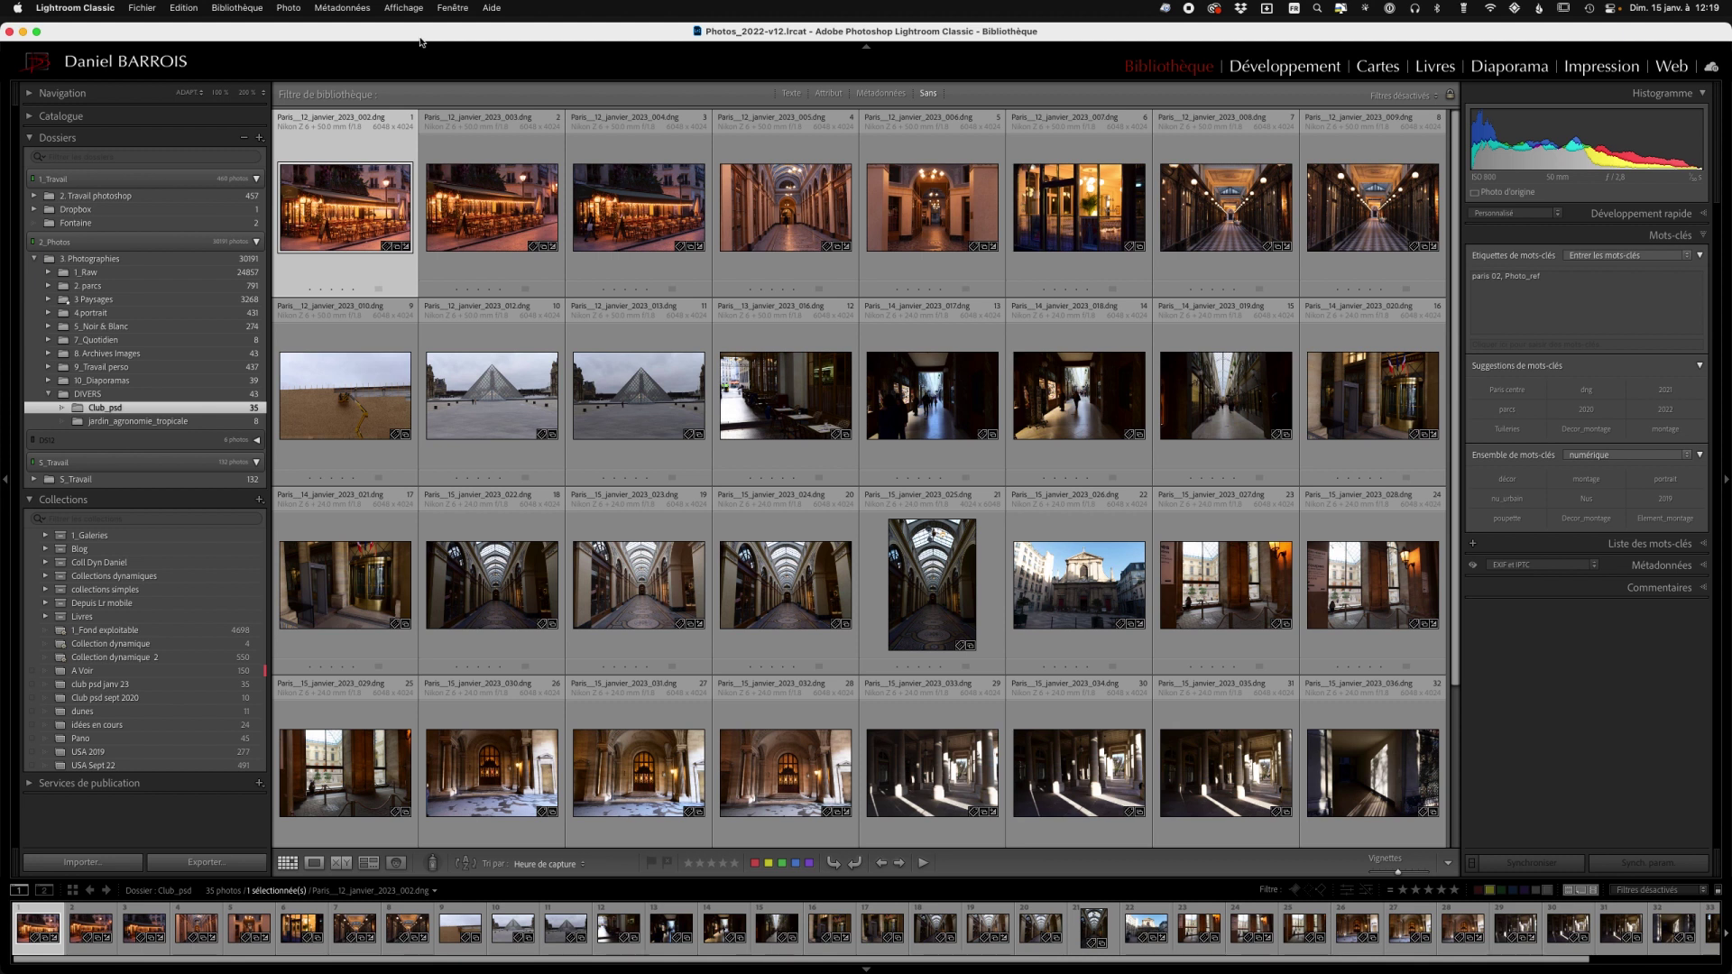
# Step: Open Paramètres du catalogue to show the General tab's details and backup schedule
pyautogui.click(88, 13)
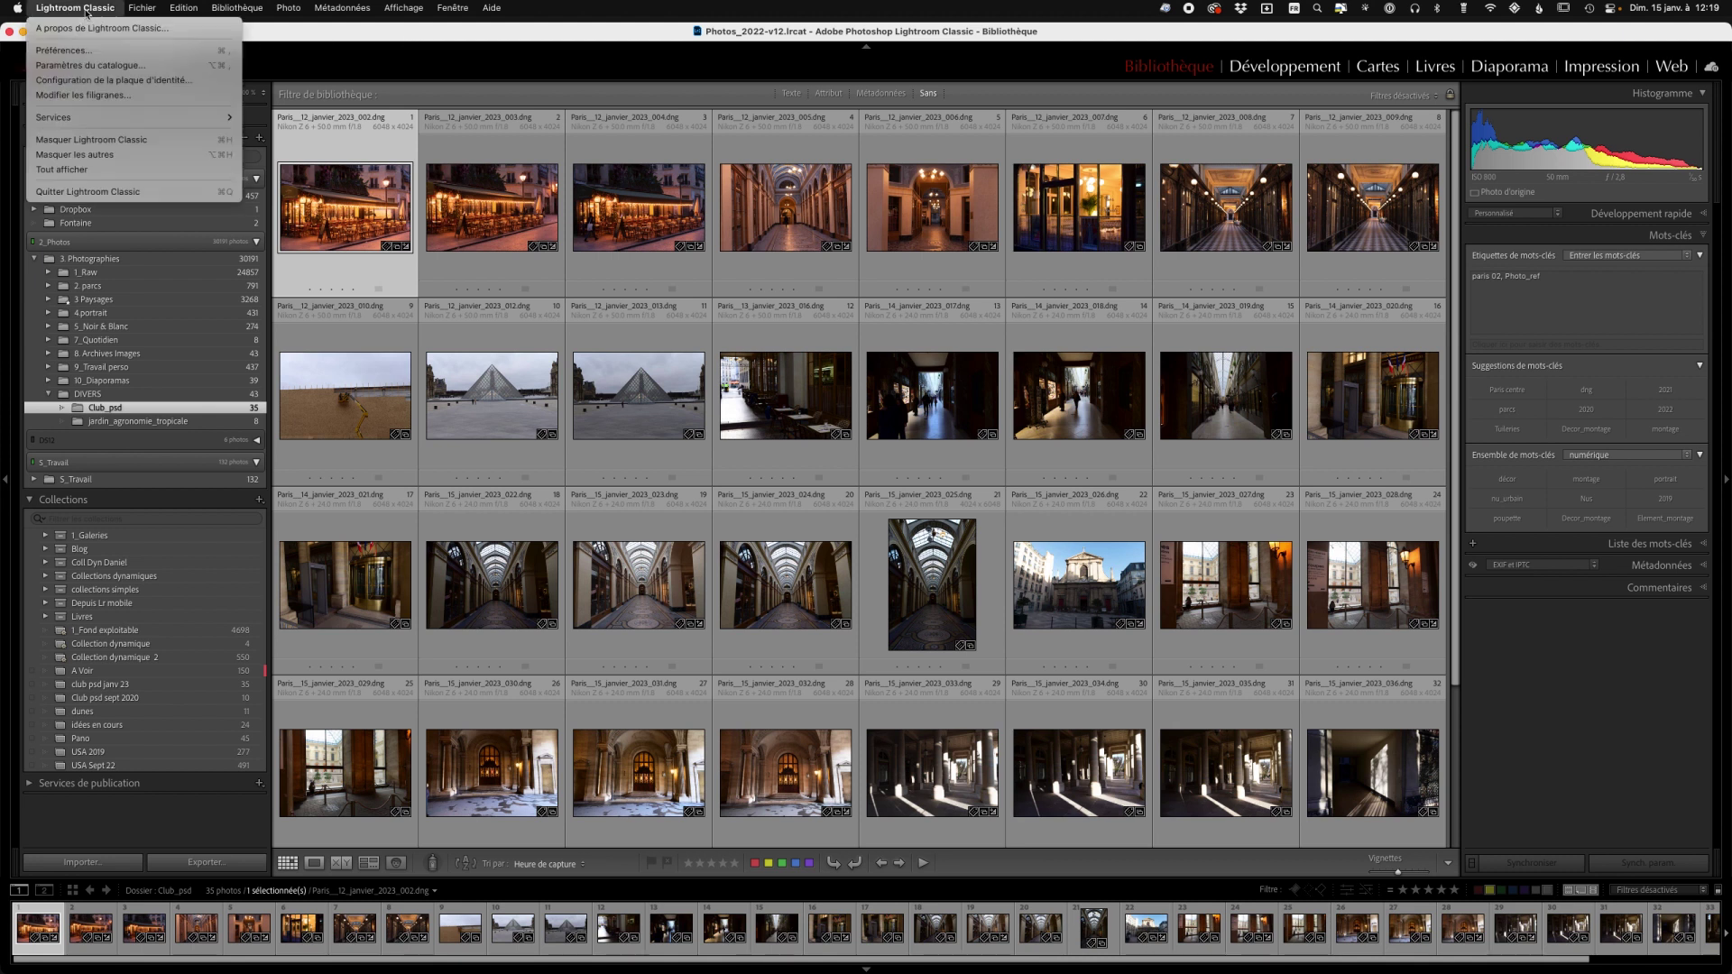
pyautogui.click(90, 67)
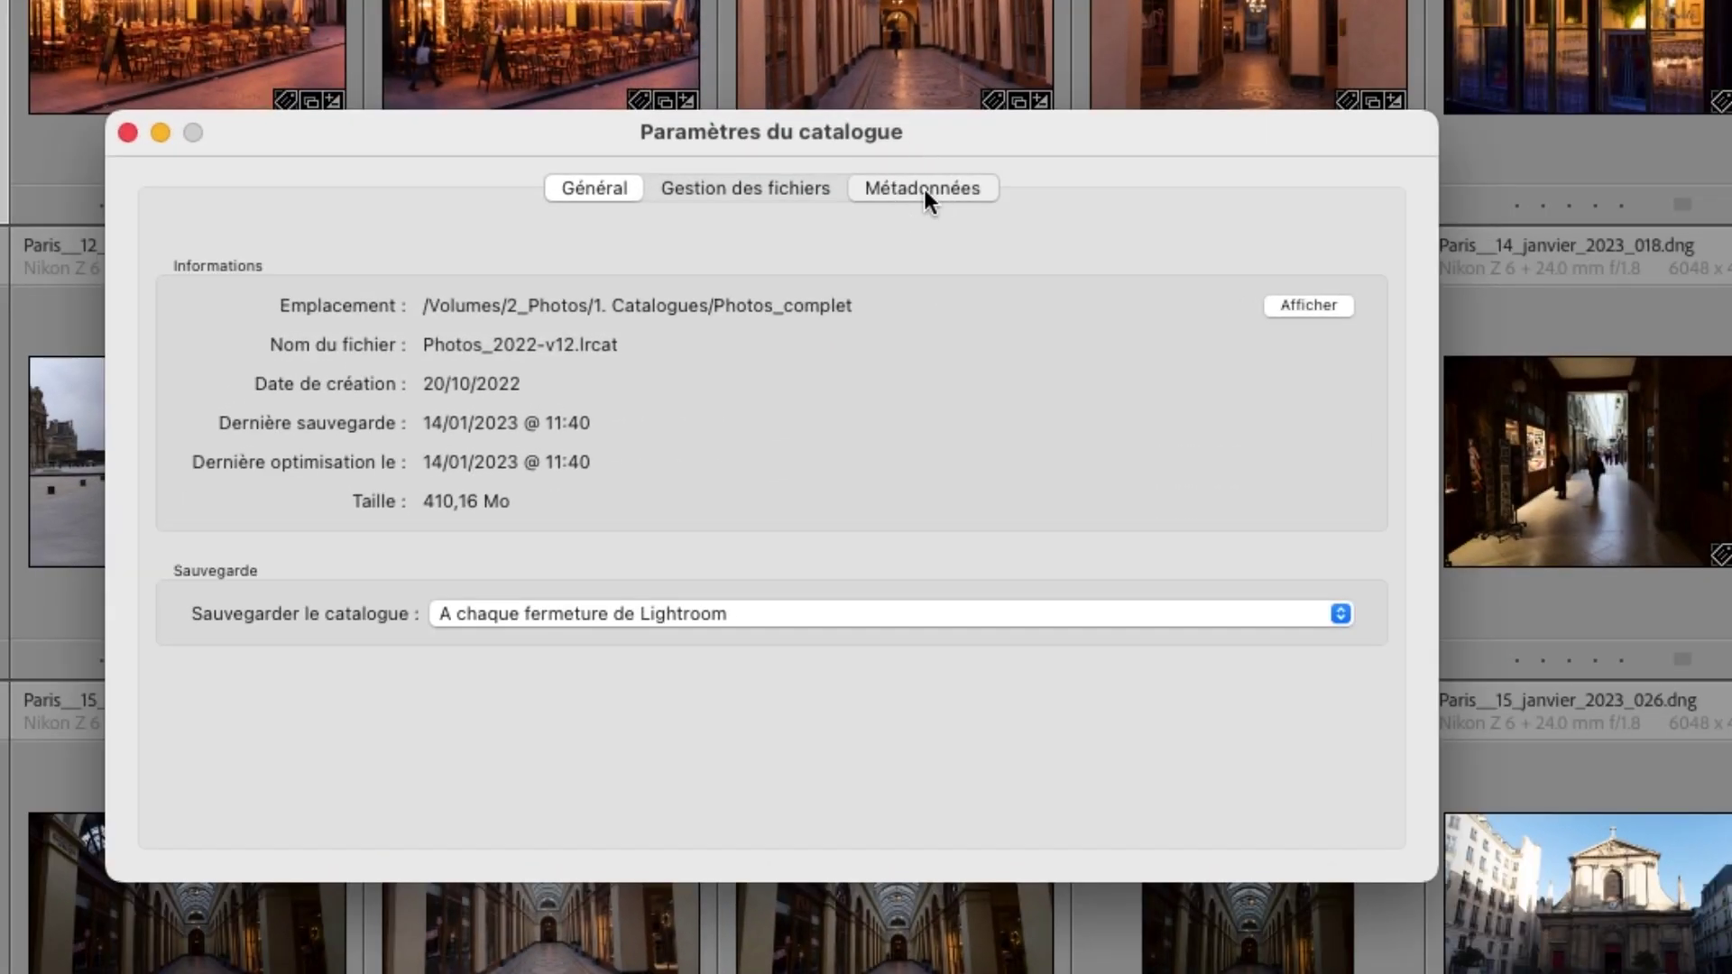
# Step: Review the Métadonnées tab's XMP and editing options, then close the catalogue settings
pyautogui.click(796, 282)
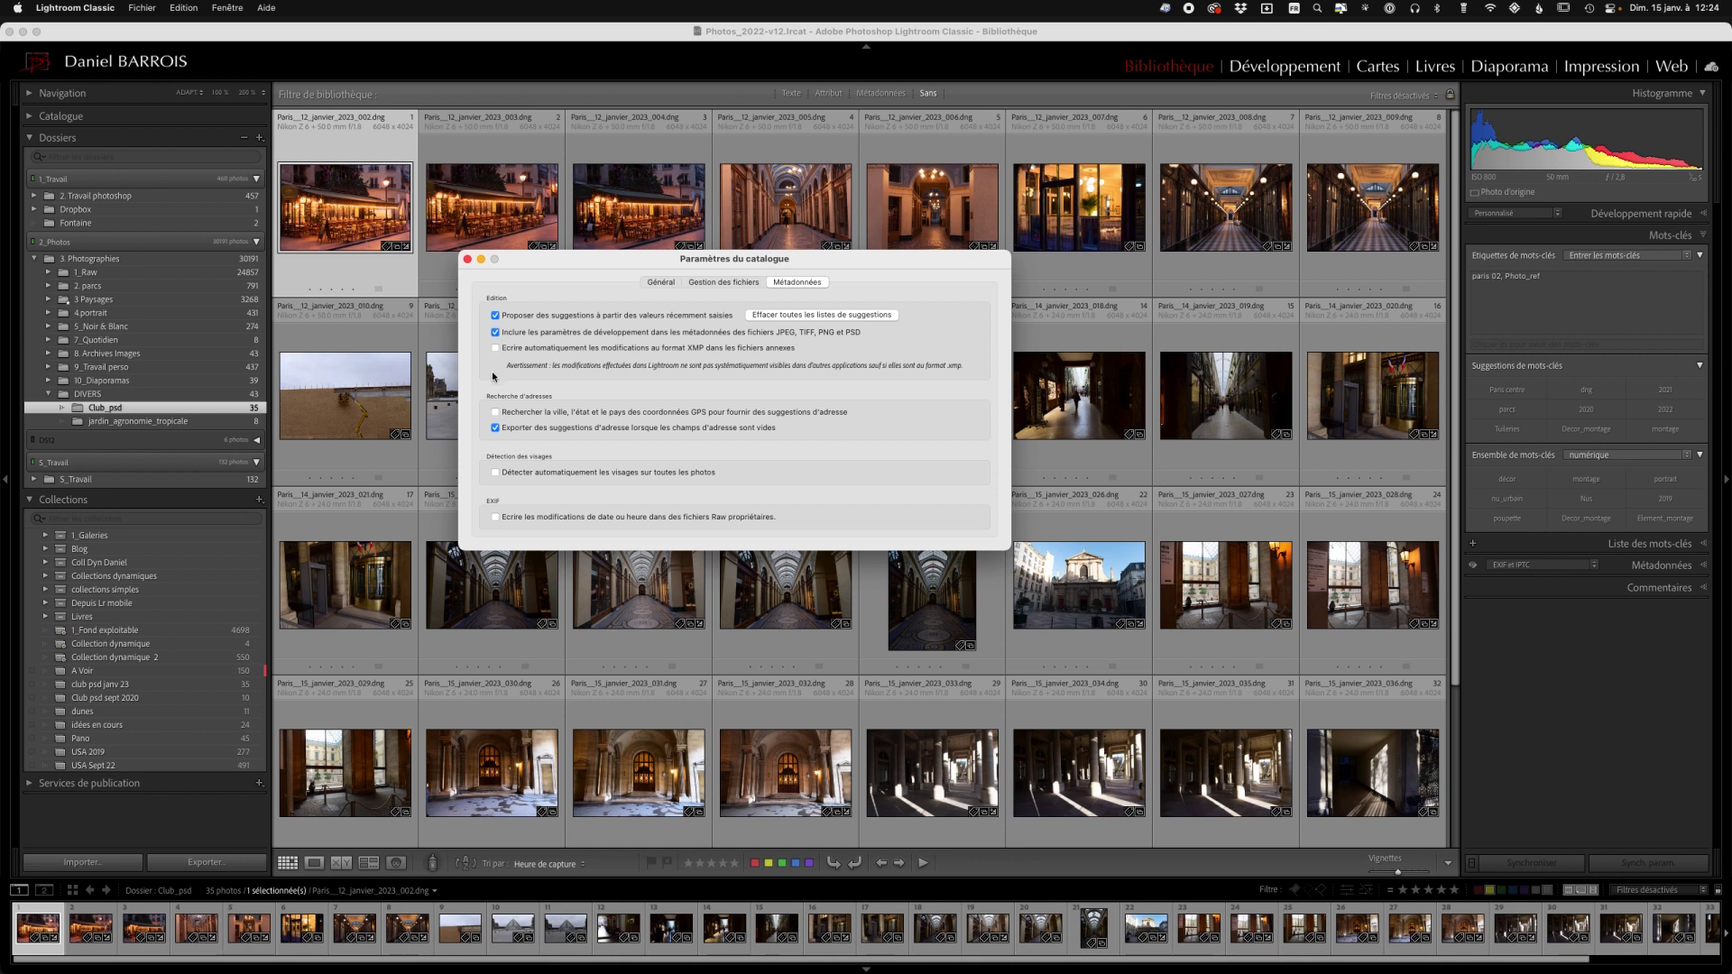
pyautogui.click(467, 259)
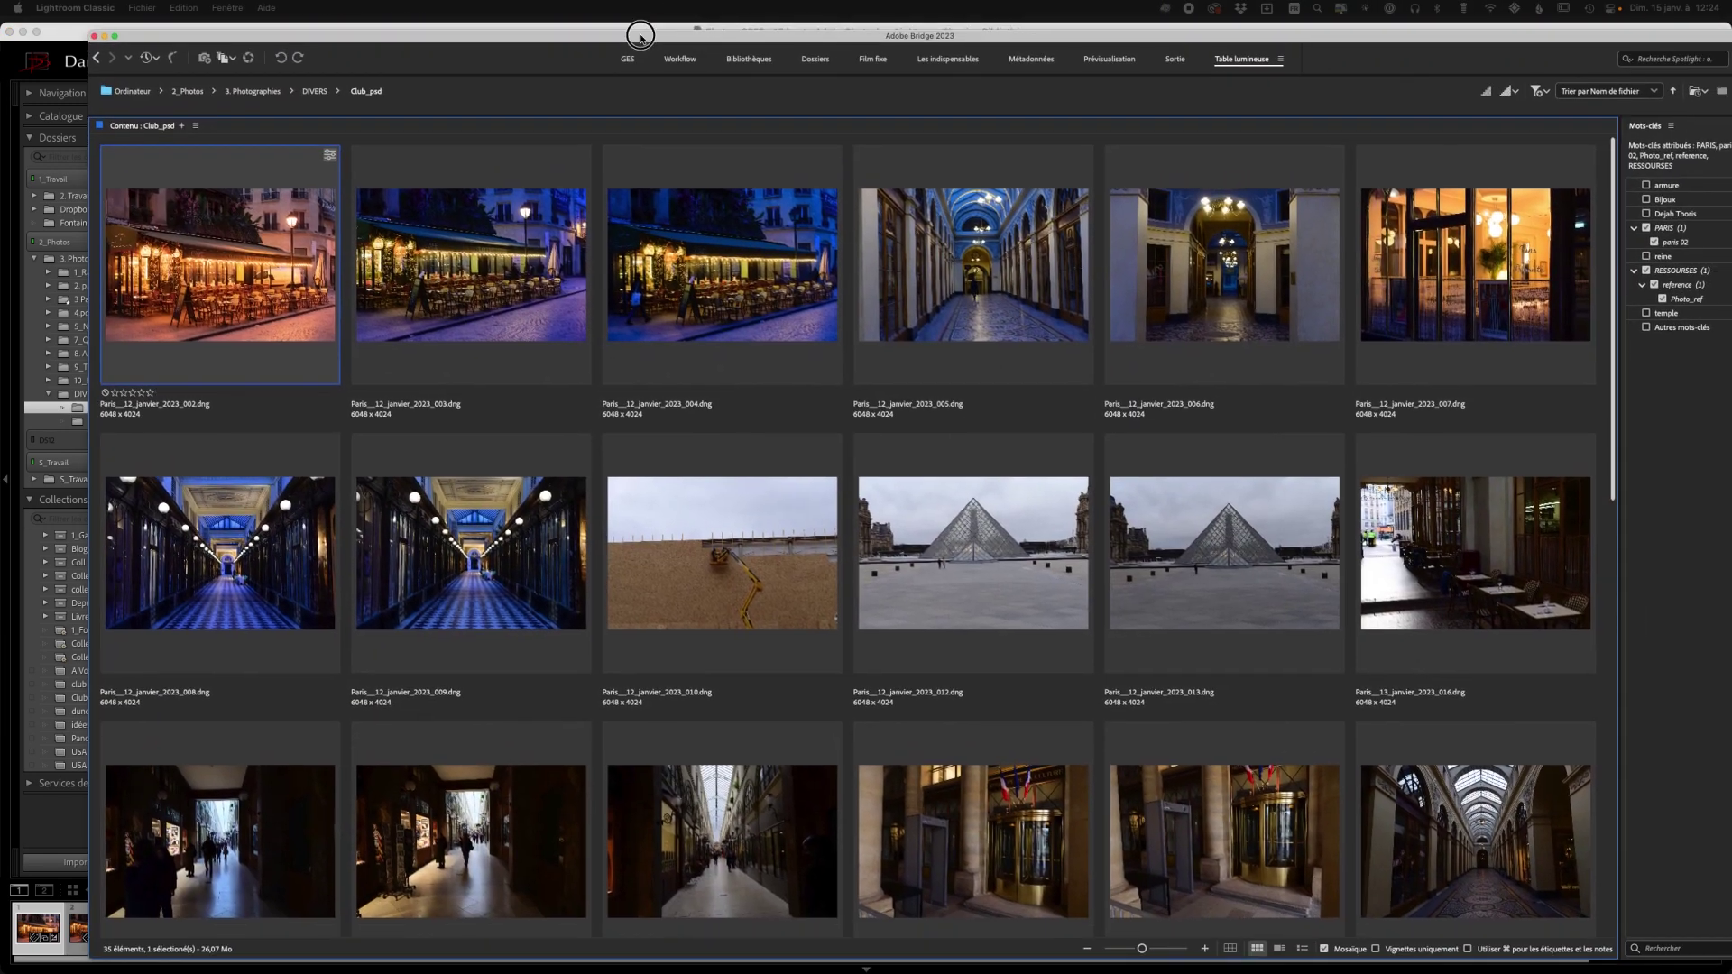
pyautogui.moveTo(641, 36); pyautogui.dragTo(597, 27)
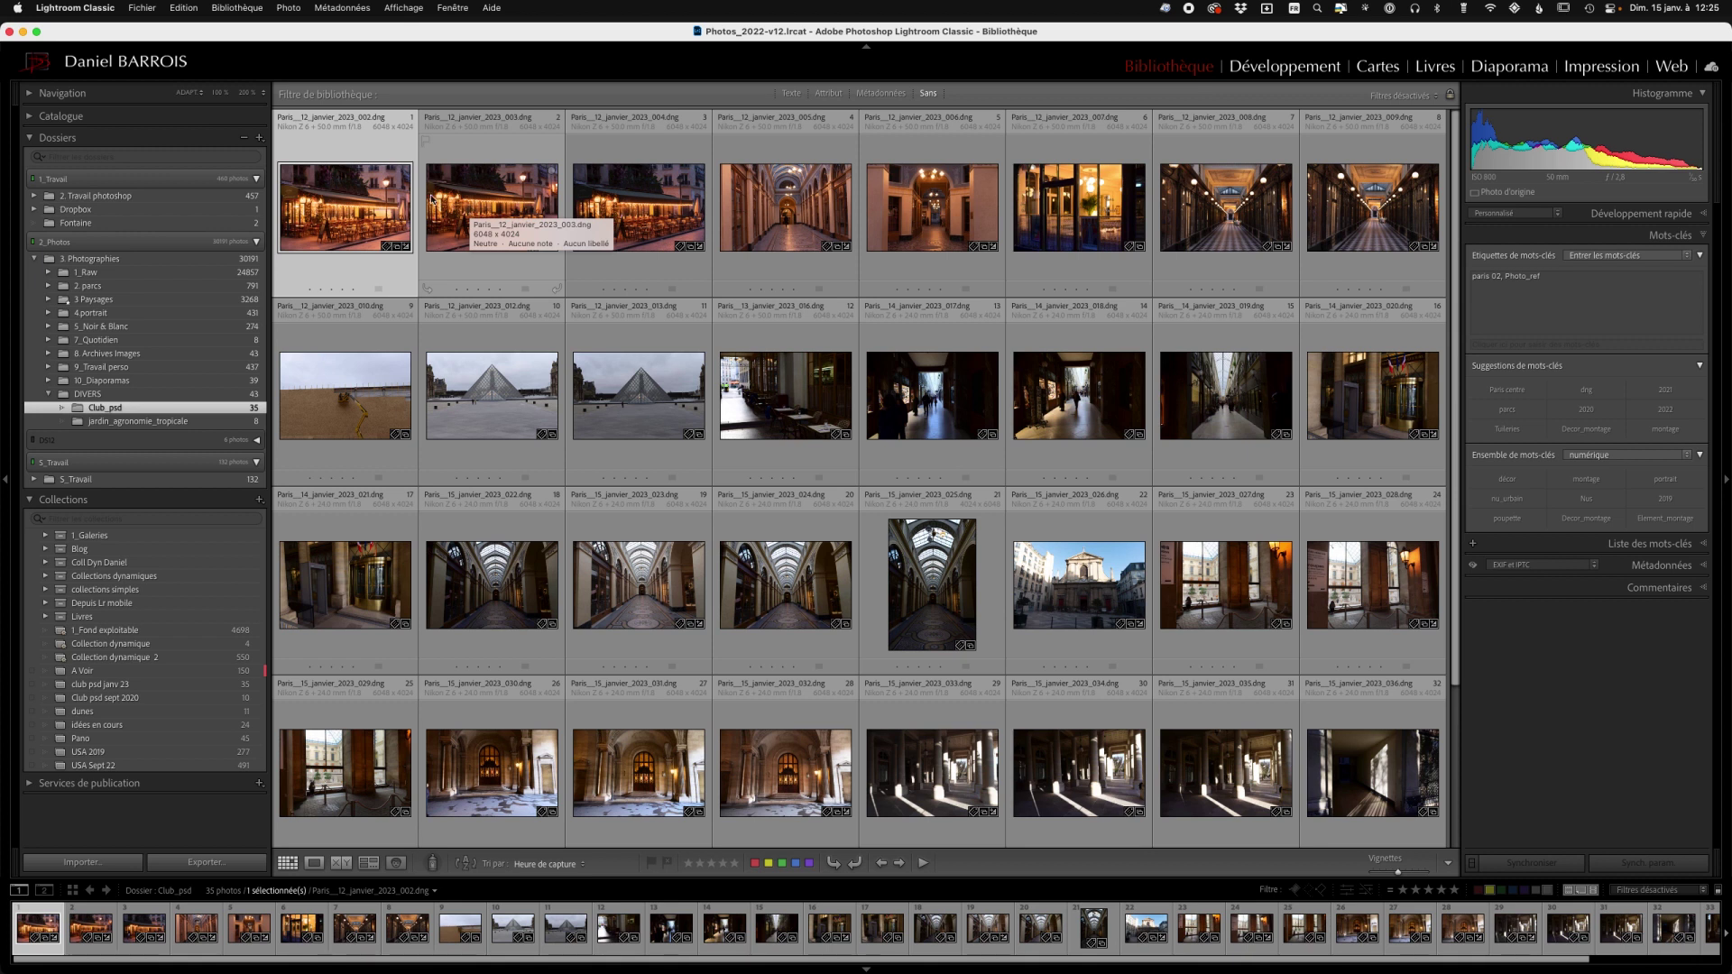
# Step: Save Paris__12_janvier_2023_003's metadata to its file, then select photos 1–16
pyautogui.click(494, 152)
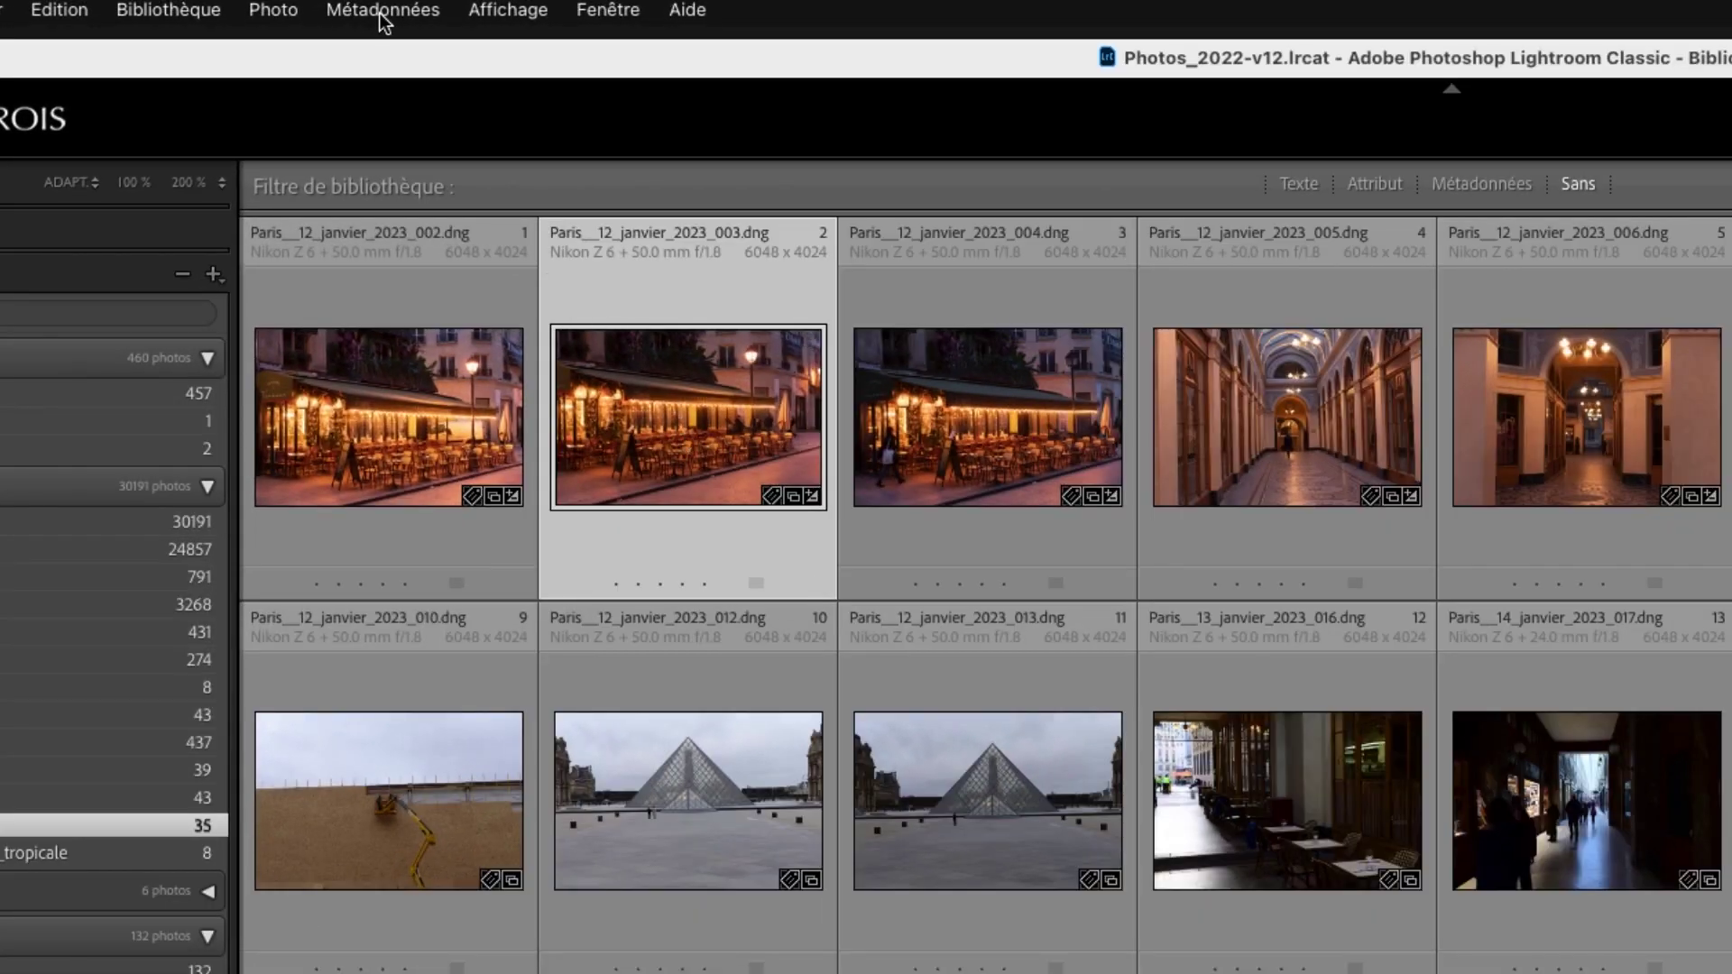
pyautogui.click(381, 12)
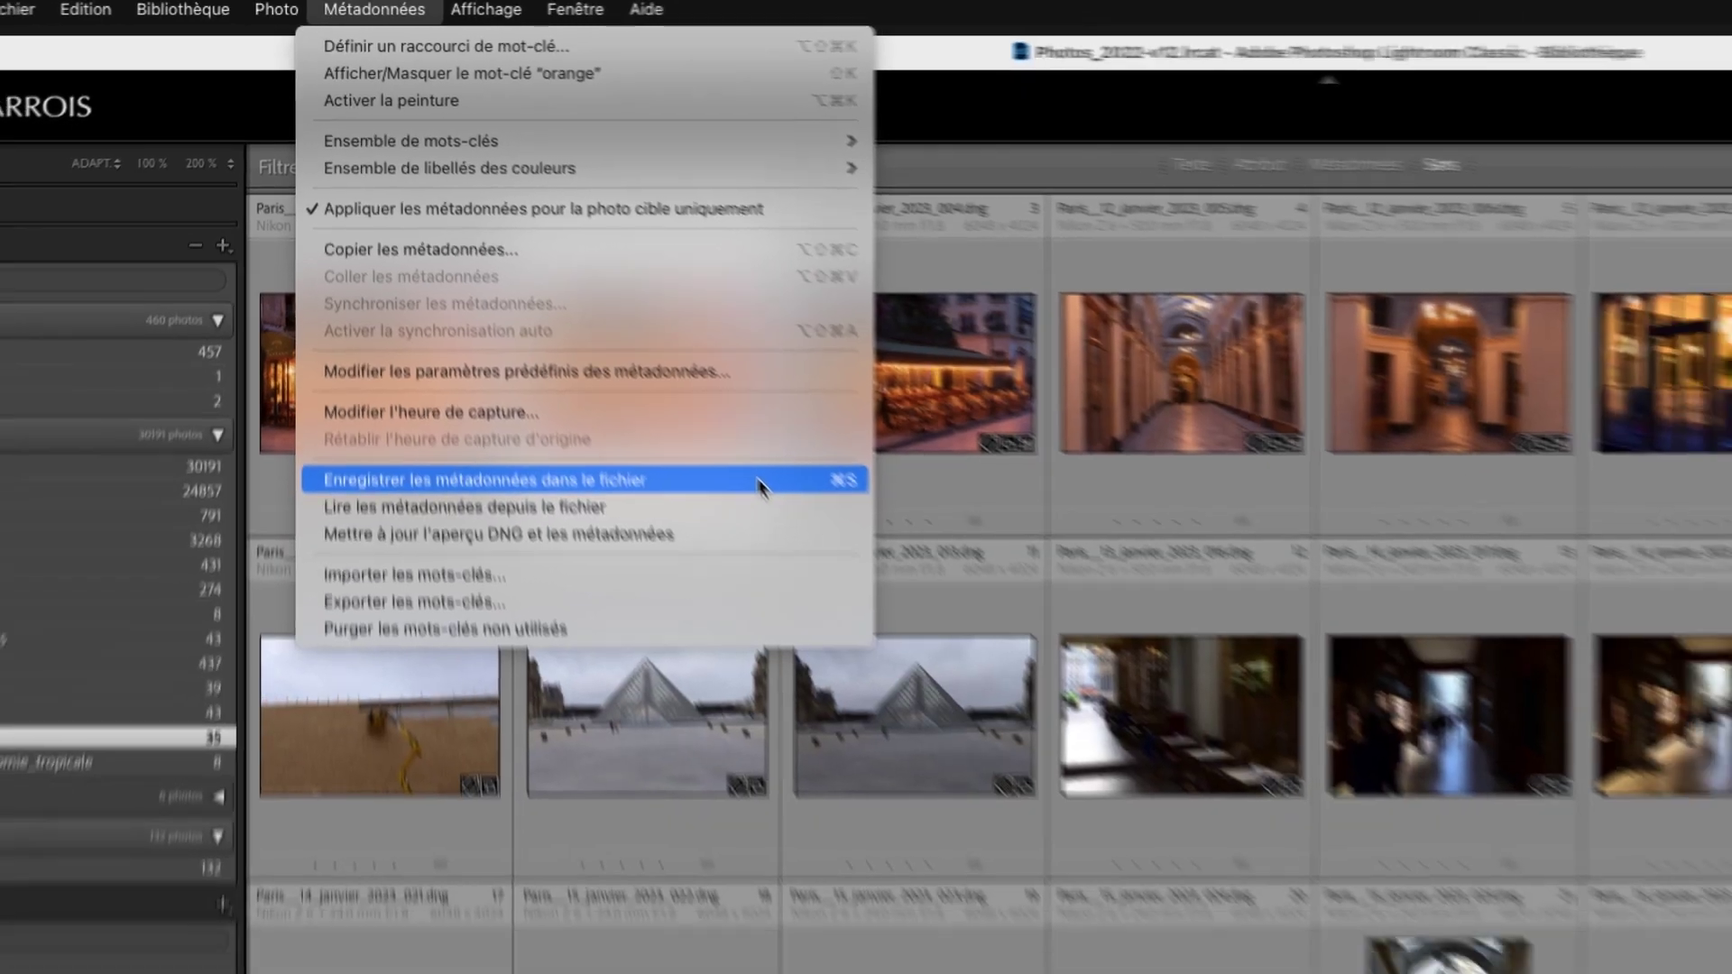
pyautogui.click(813, 536)
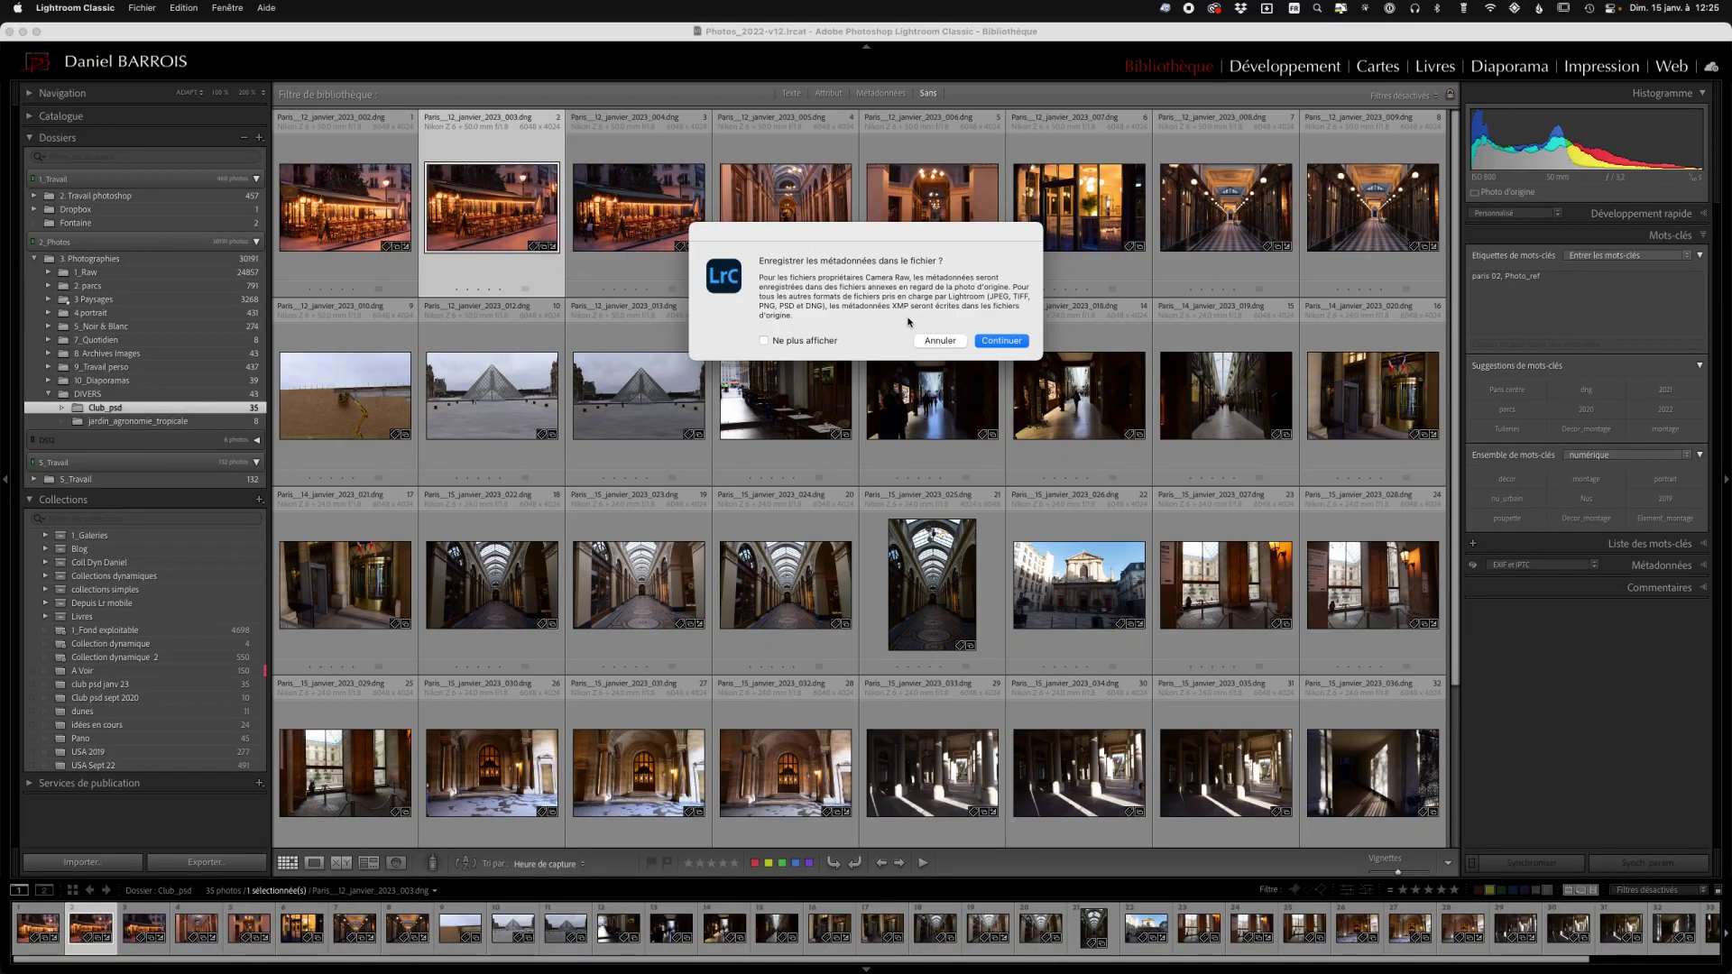
pyautogui.click(1001, 340)
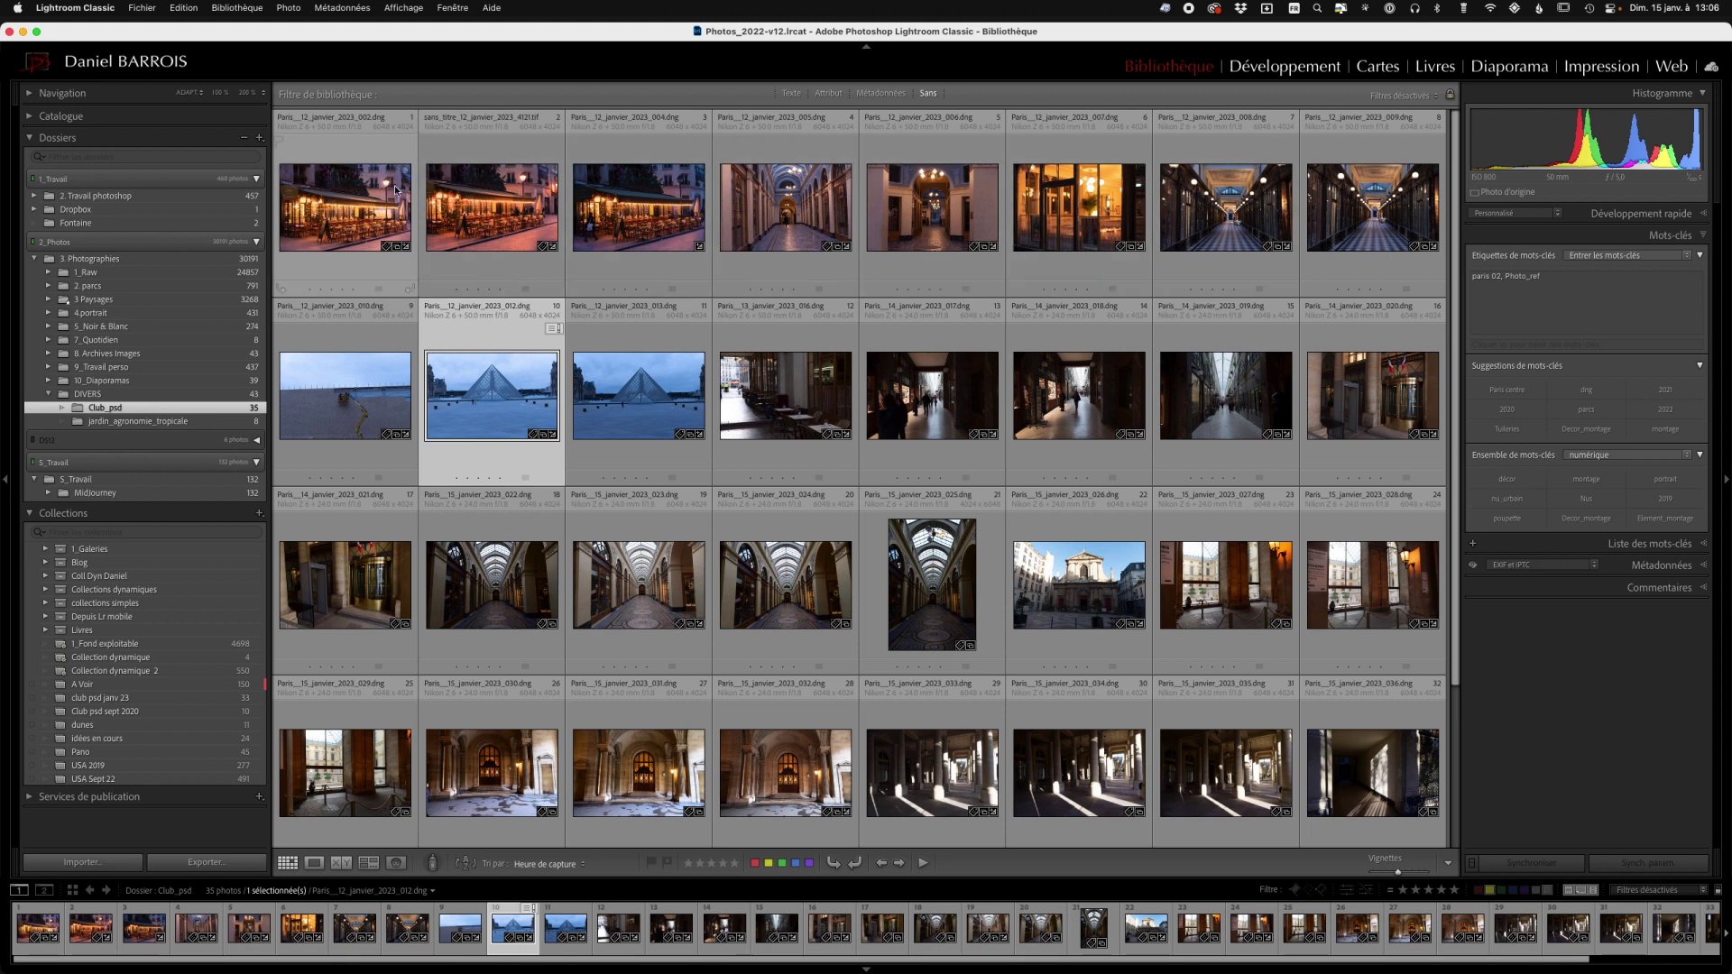
pyautogui.moveTo(346, 208)
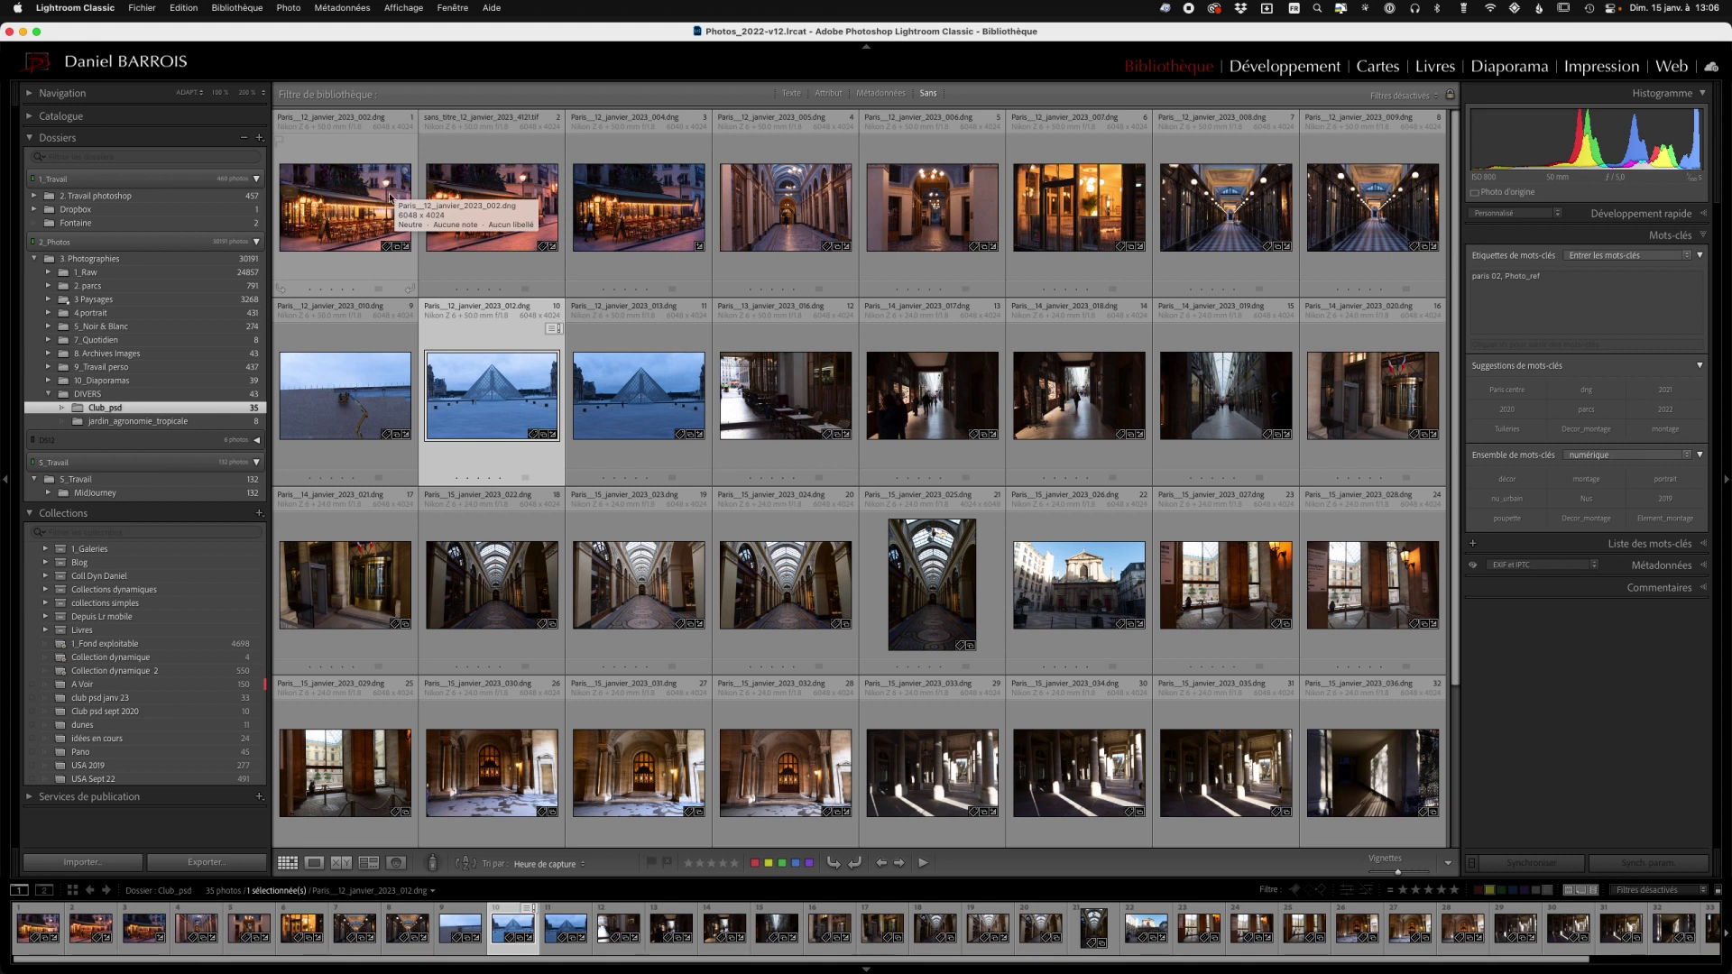
pyautogui.click(311, 149)
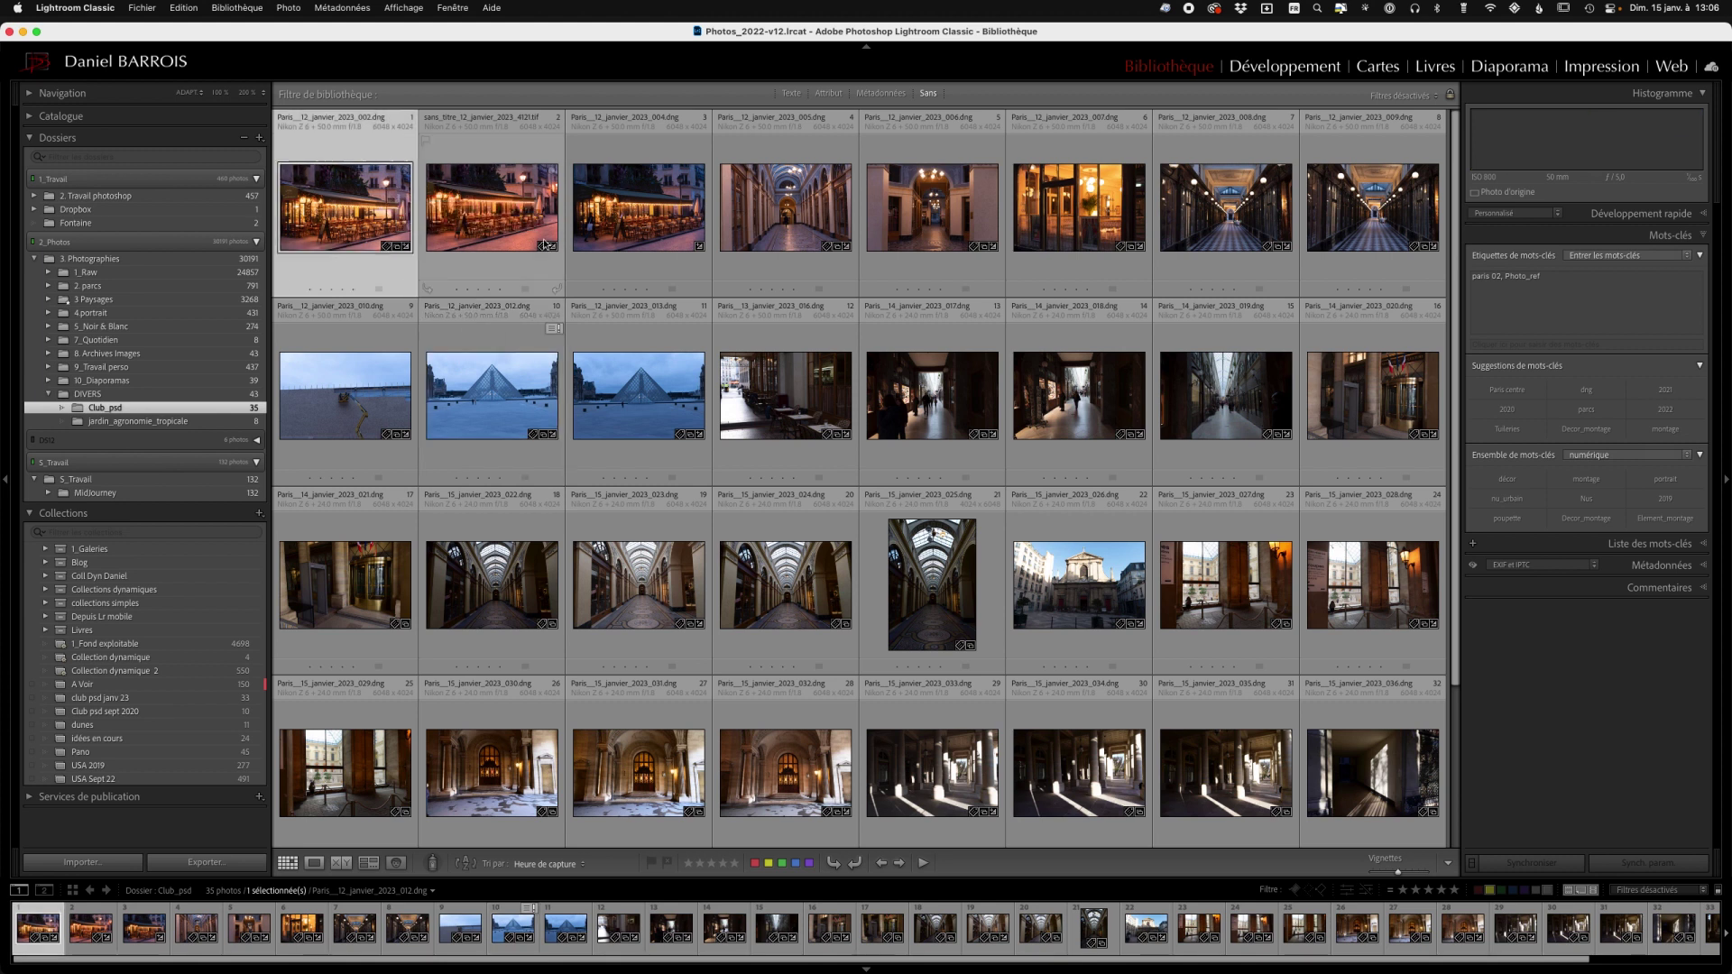
pyautogui.keyDown('shift'); pyautogui.click(1361, 422); pyautogui.keyUp('shift')
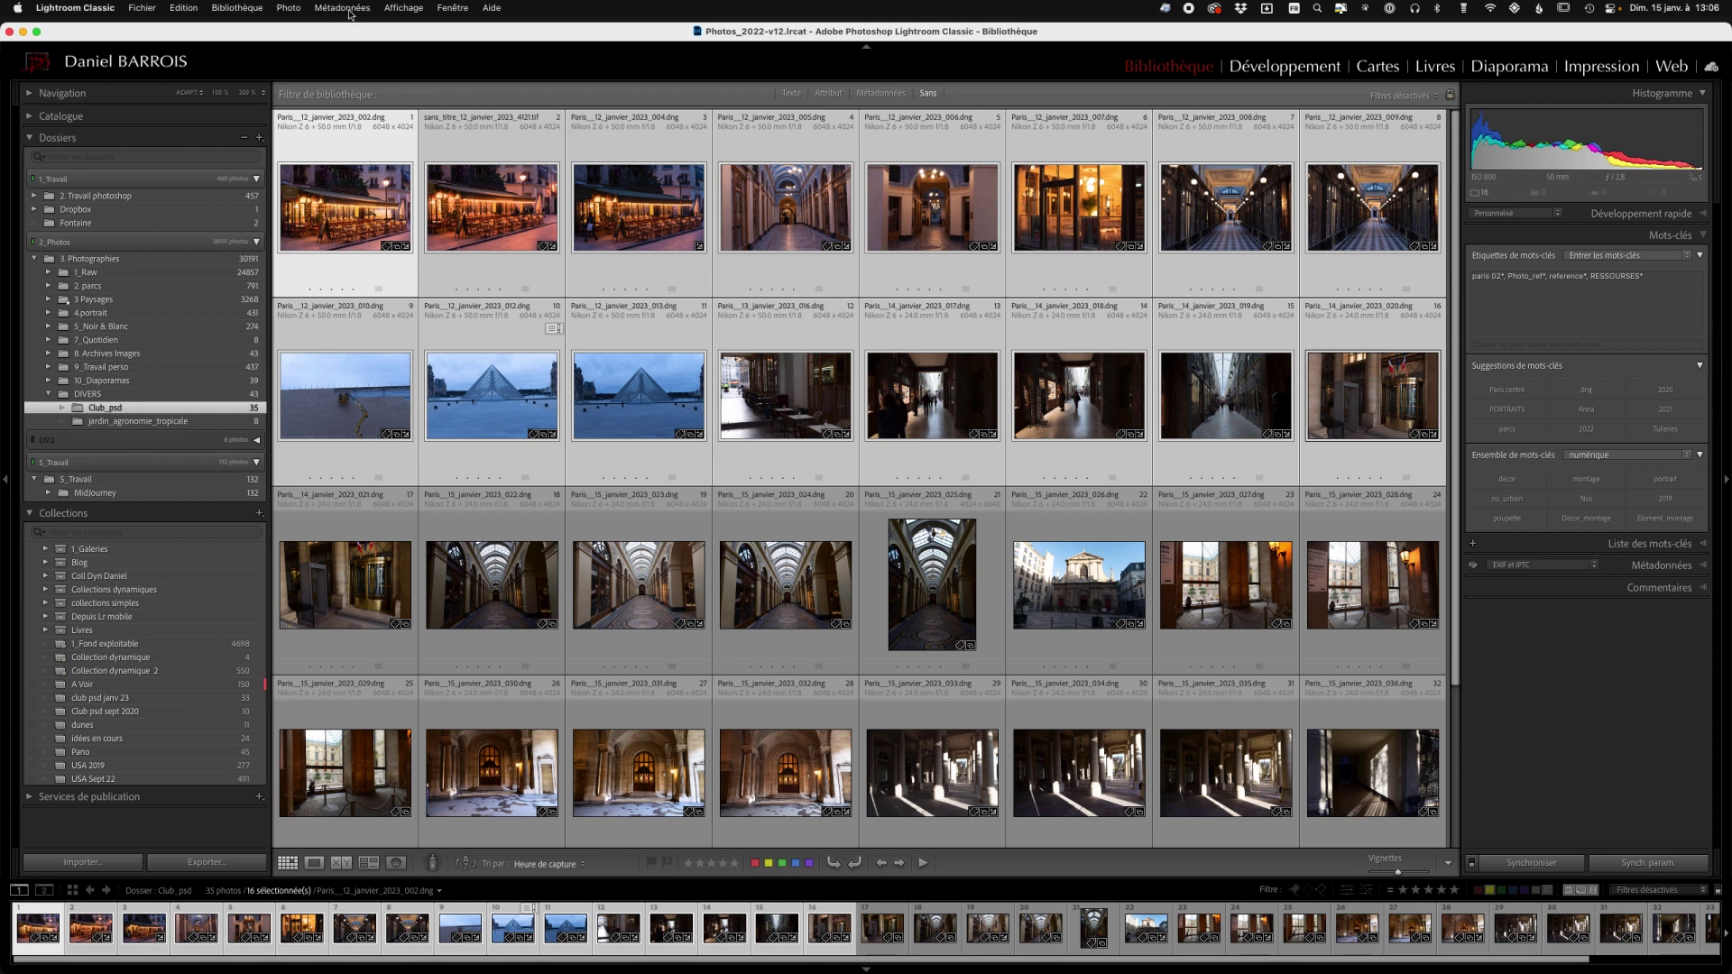
# Step: Enable the Métadonnées non enregistrées badge on Grid view thumbnails in Library view options
pyautogui.click(401, 8)
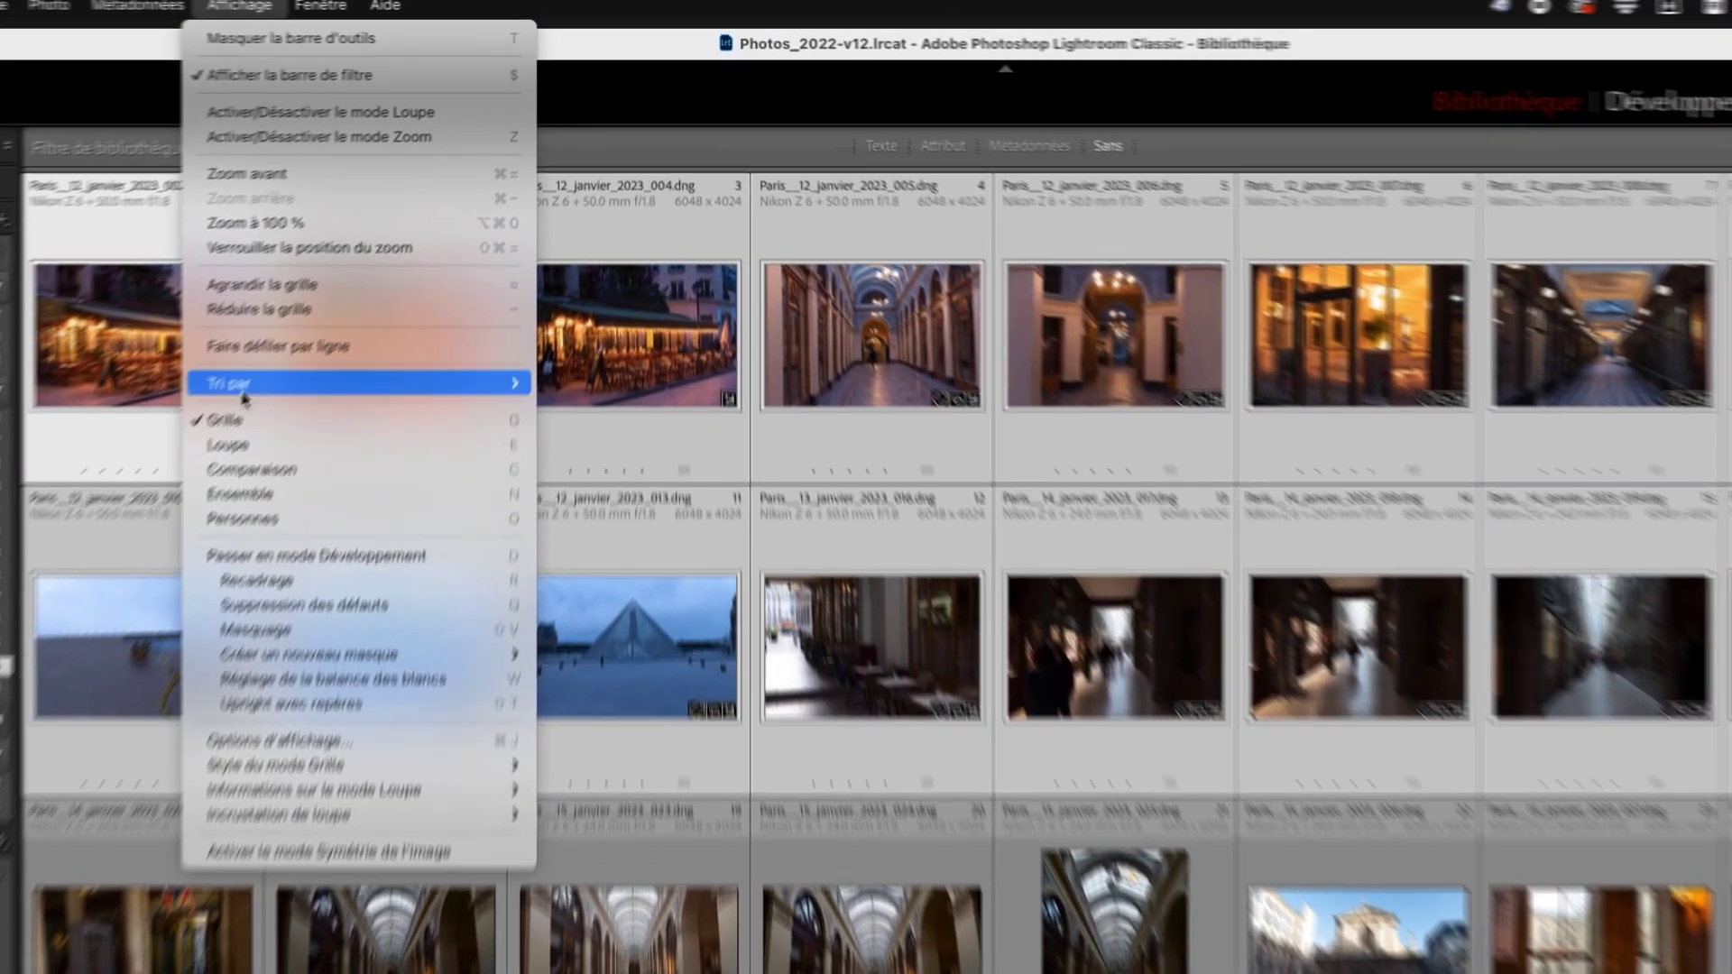
pyautogui.click(363, 859)
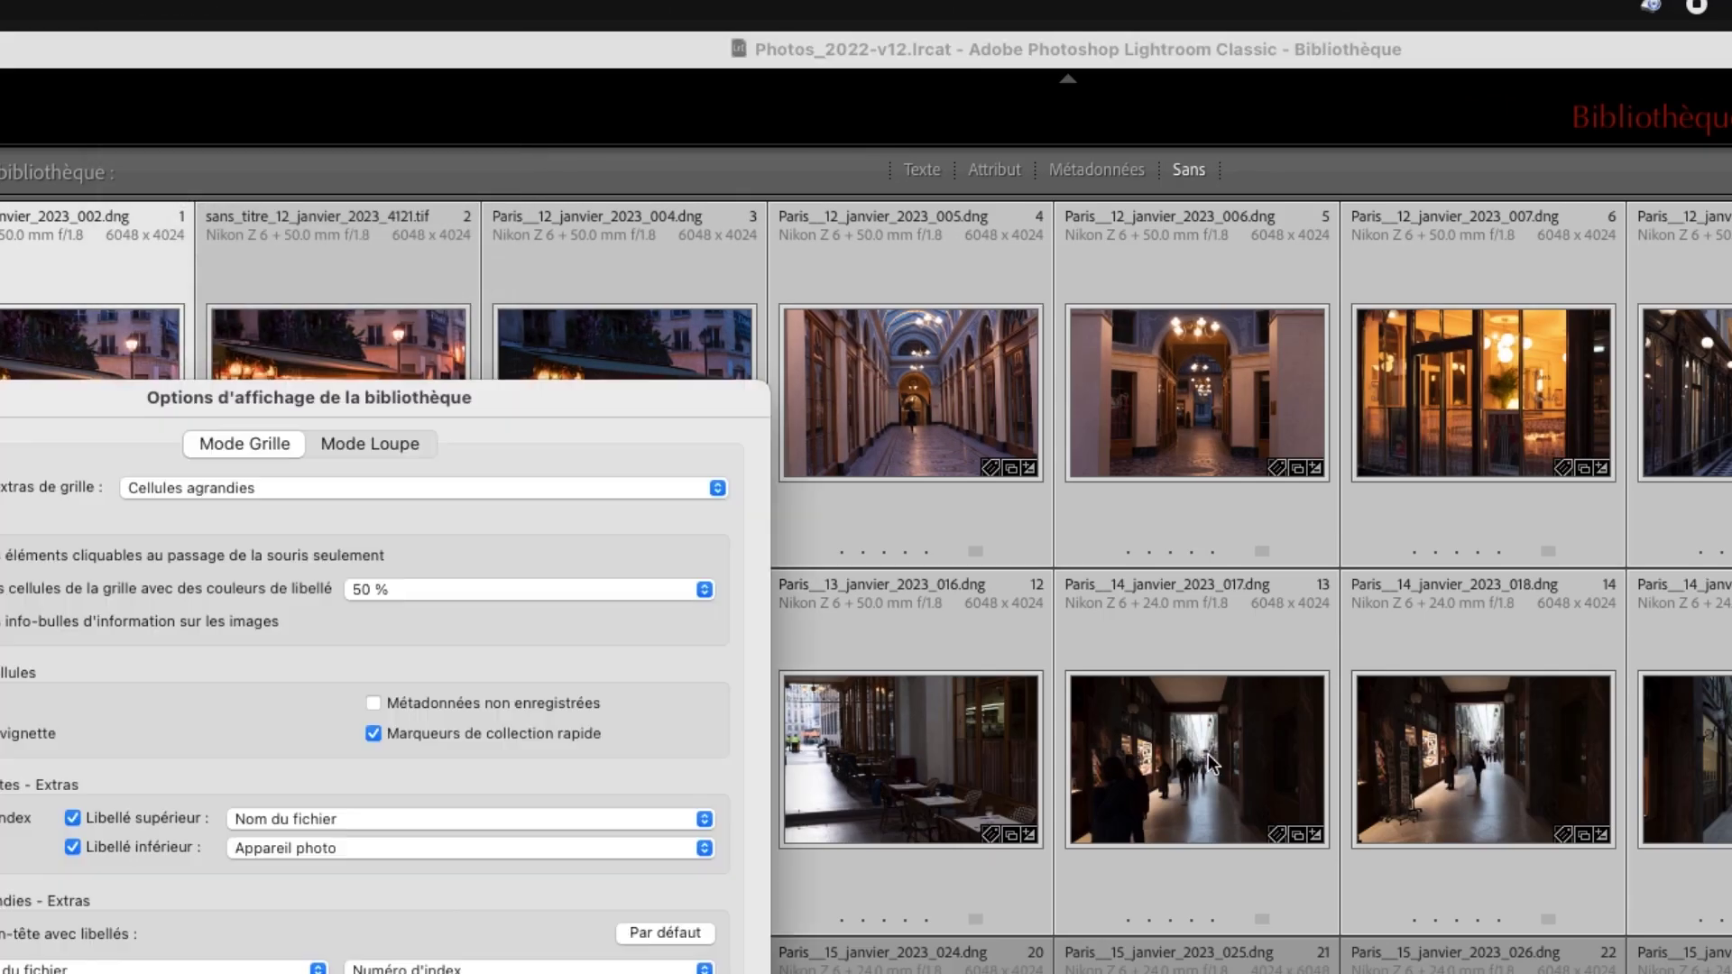
pyautogui.click(389, 709)
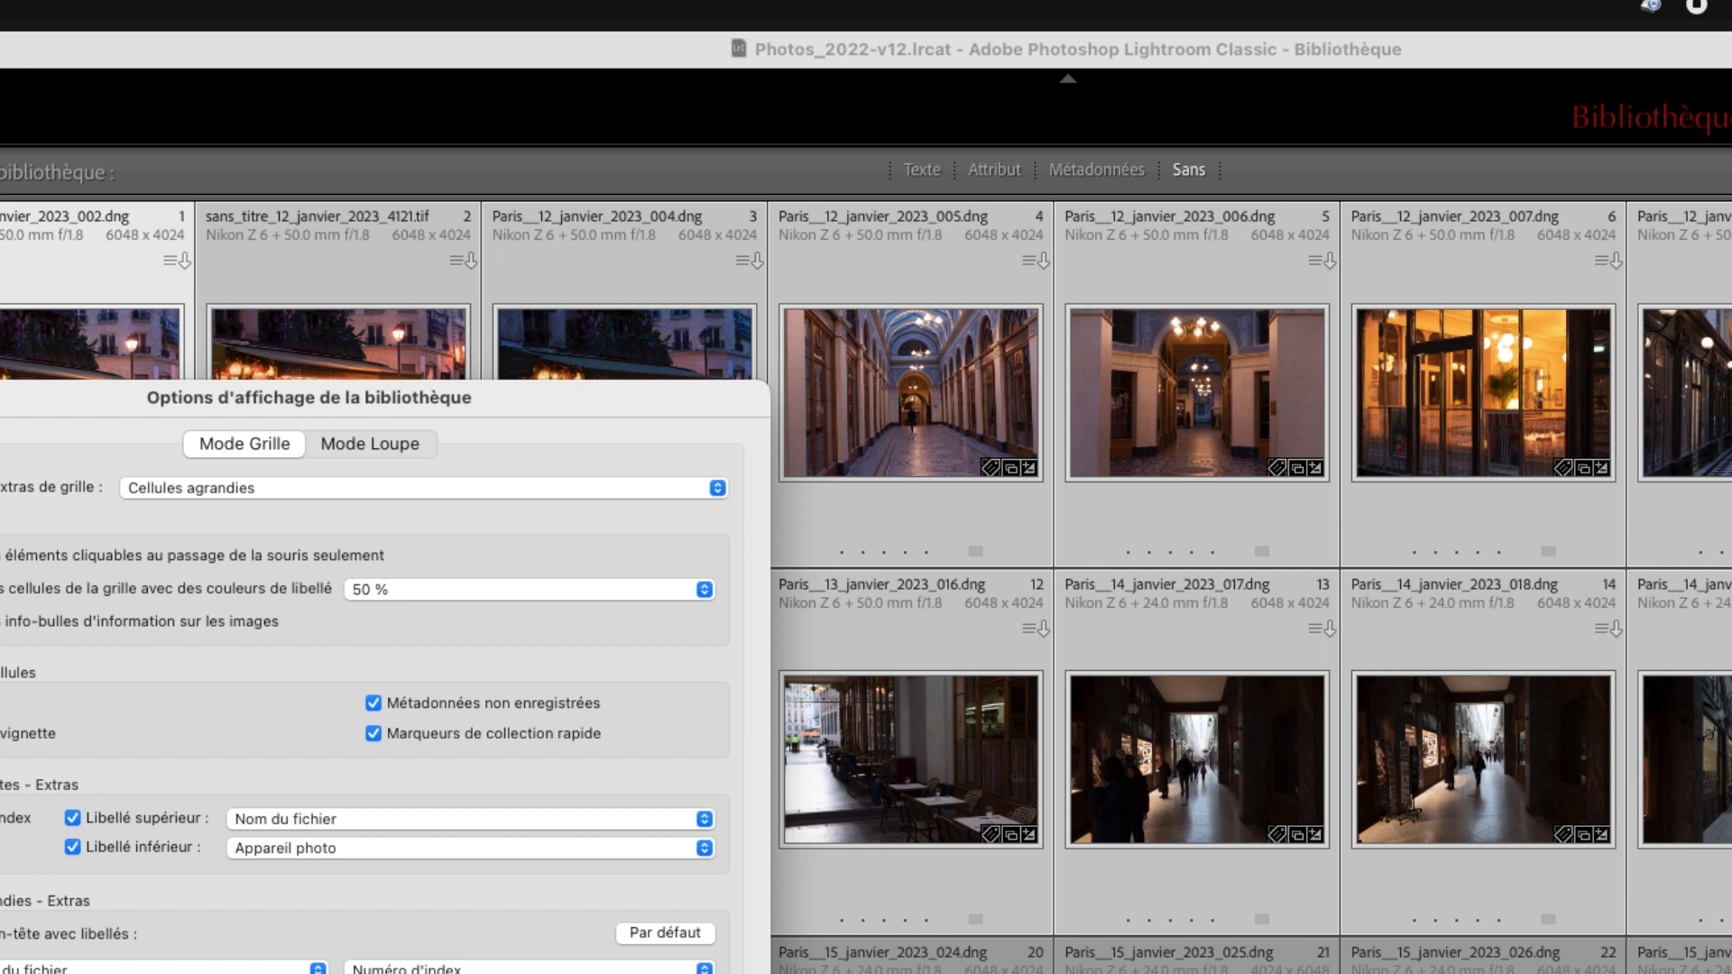
pyautogui.press('Escape')
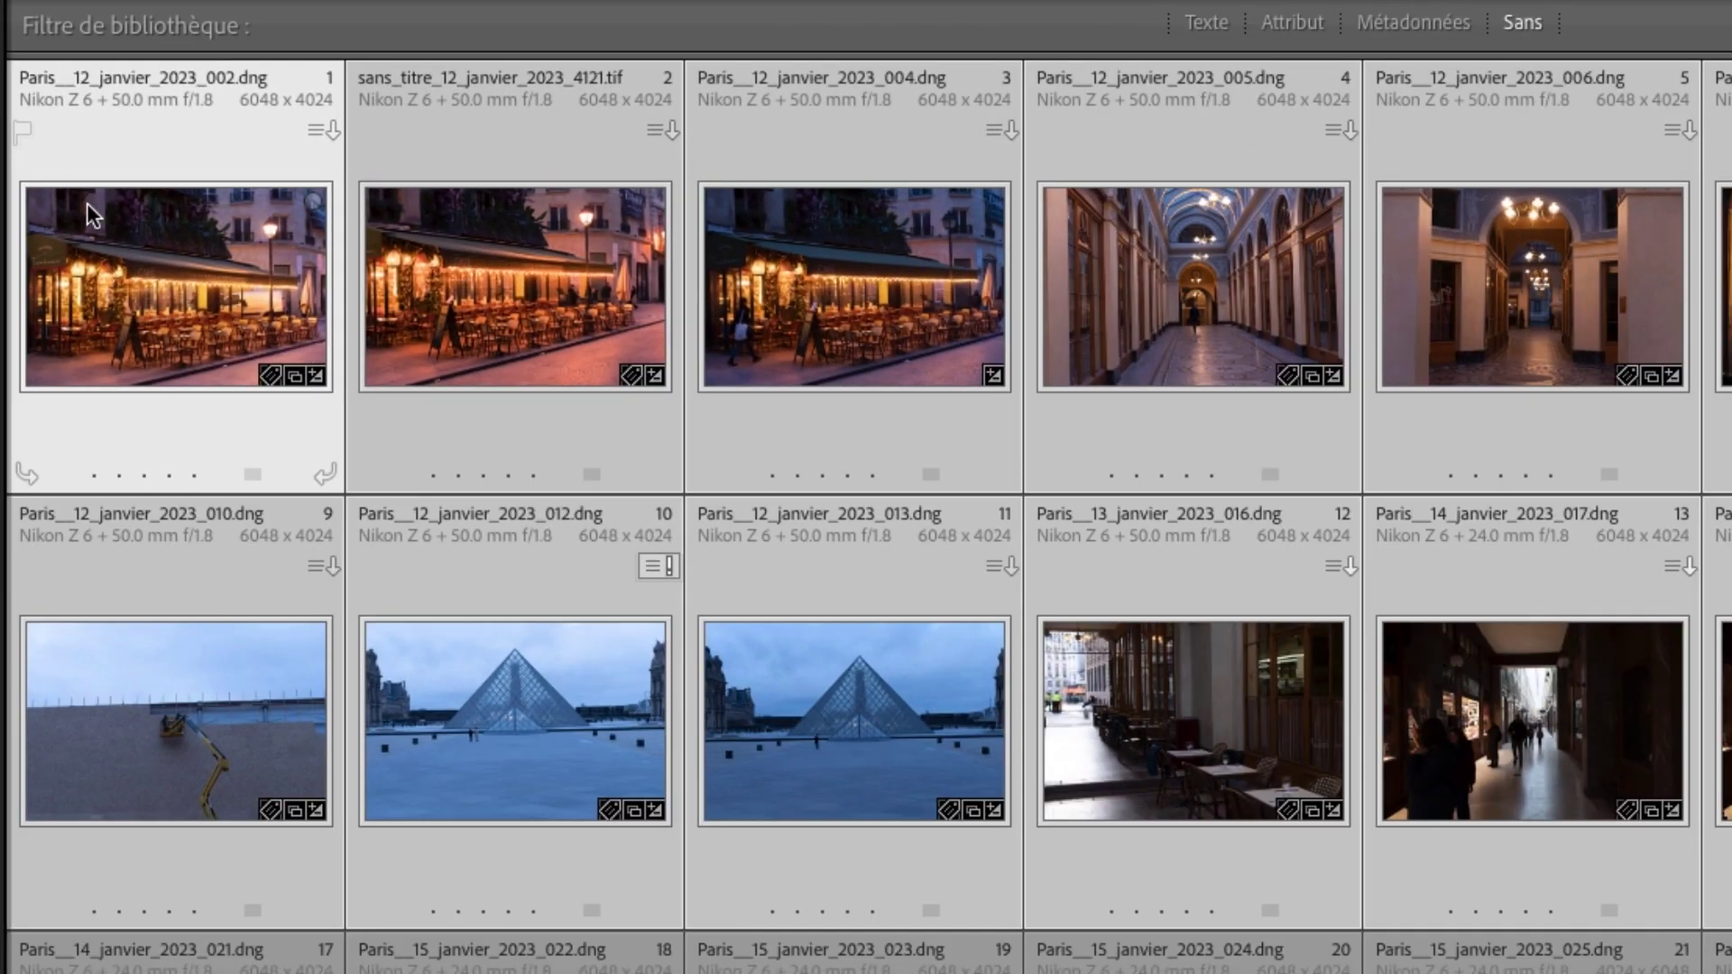
# Step: Open the save-metadata-to-disk prompt from the first thumbnail's metadata-changed badge
pyautogui.click(330, 130)
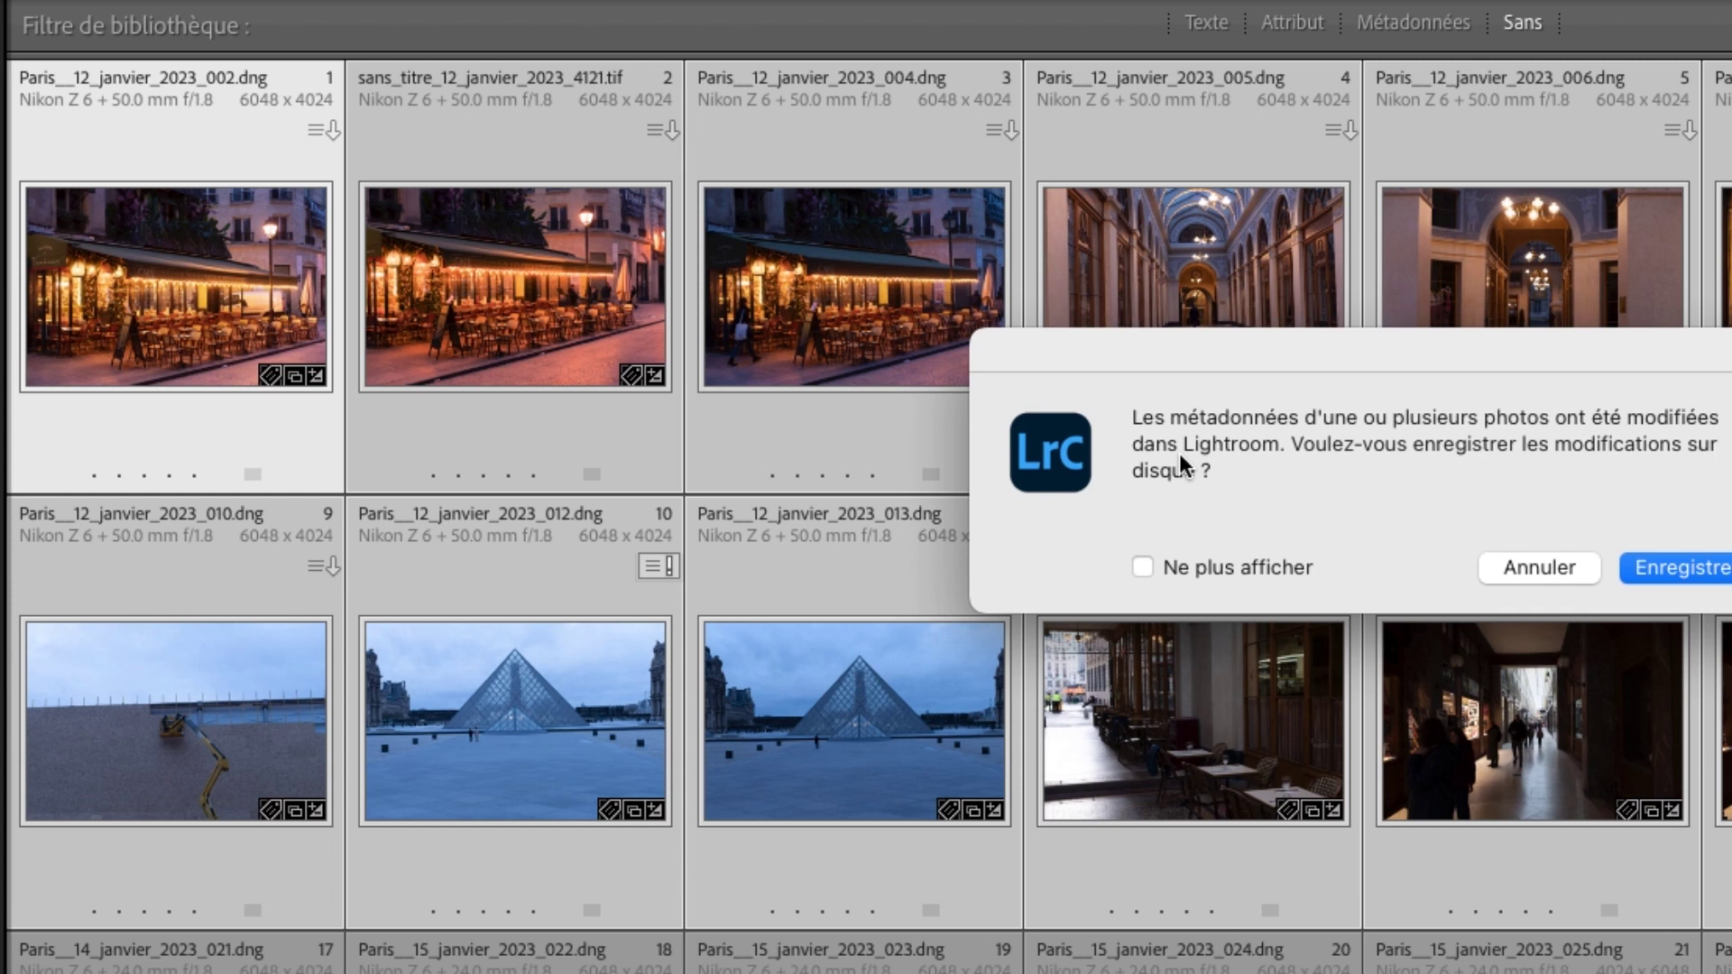
# Step: Choose Enregistrer to write the first photo's changed metadata to disk
pyautogui.click(1535, 567)
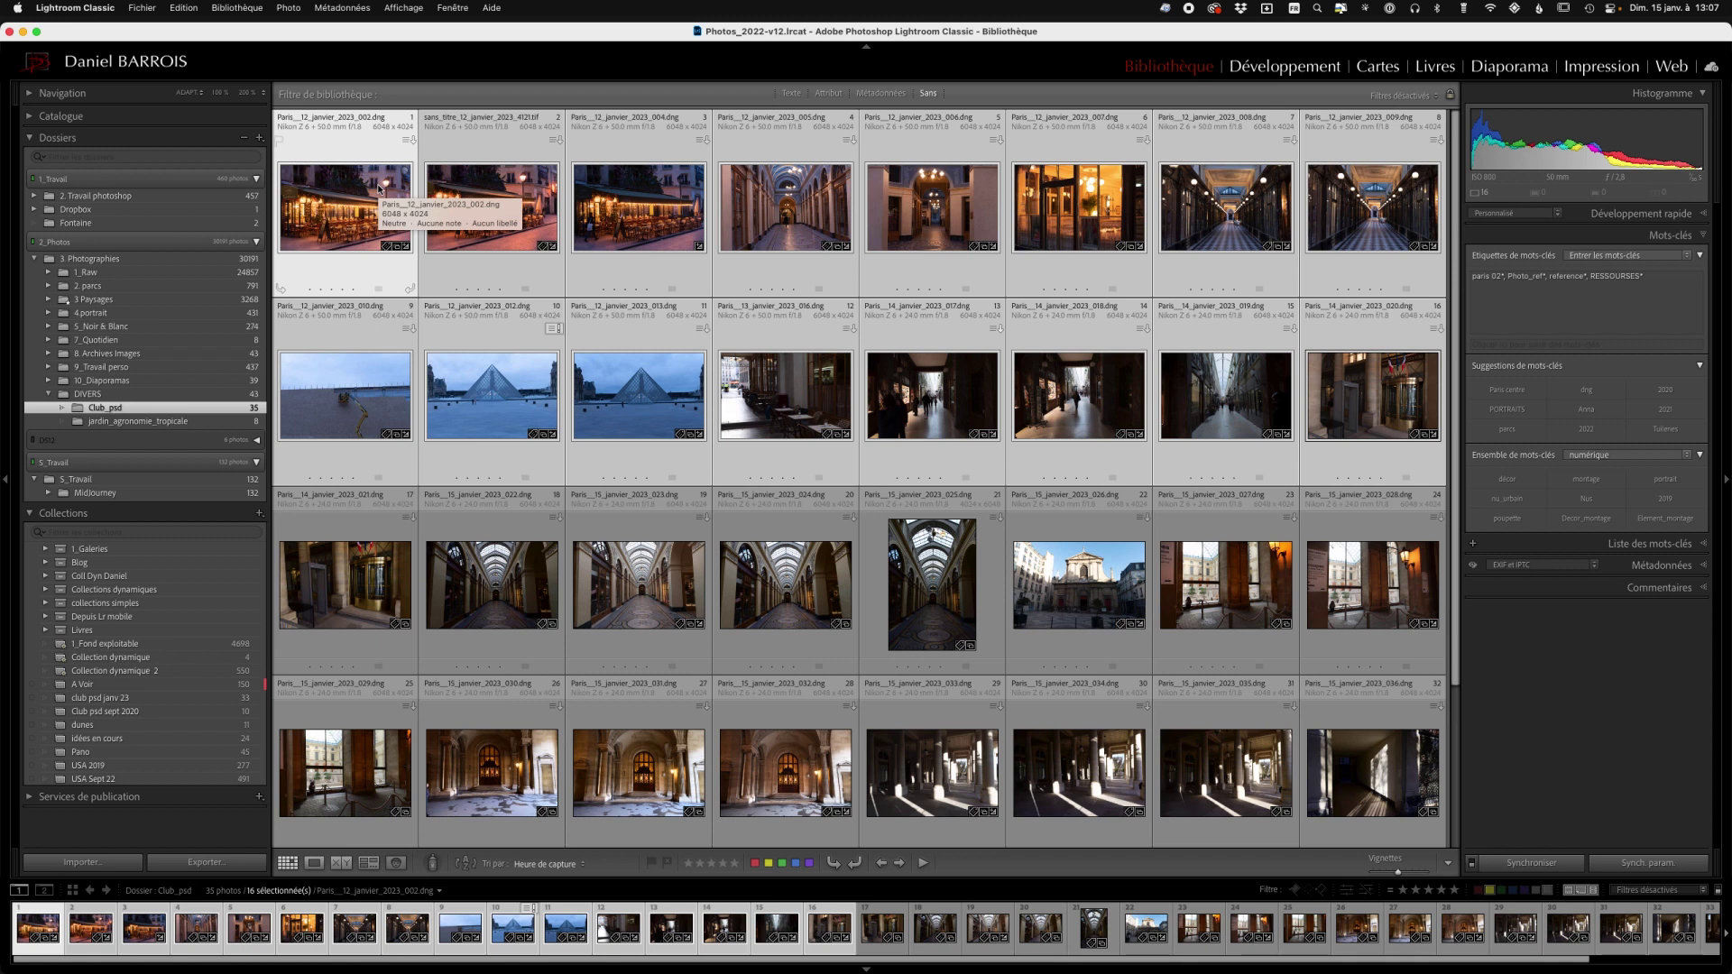
pyautogui.moveTo(515, 717)
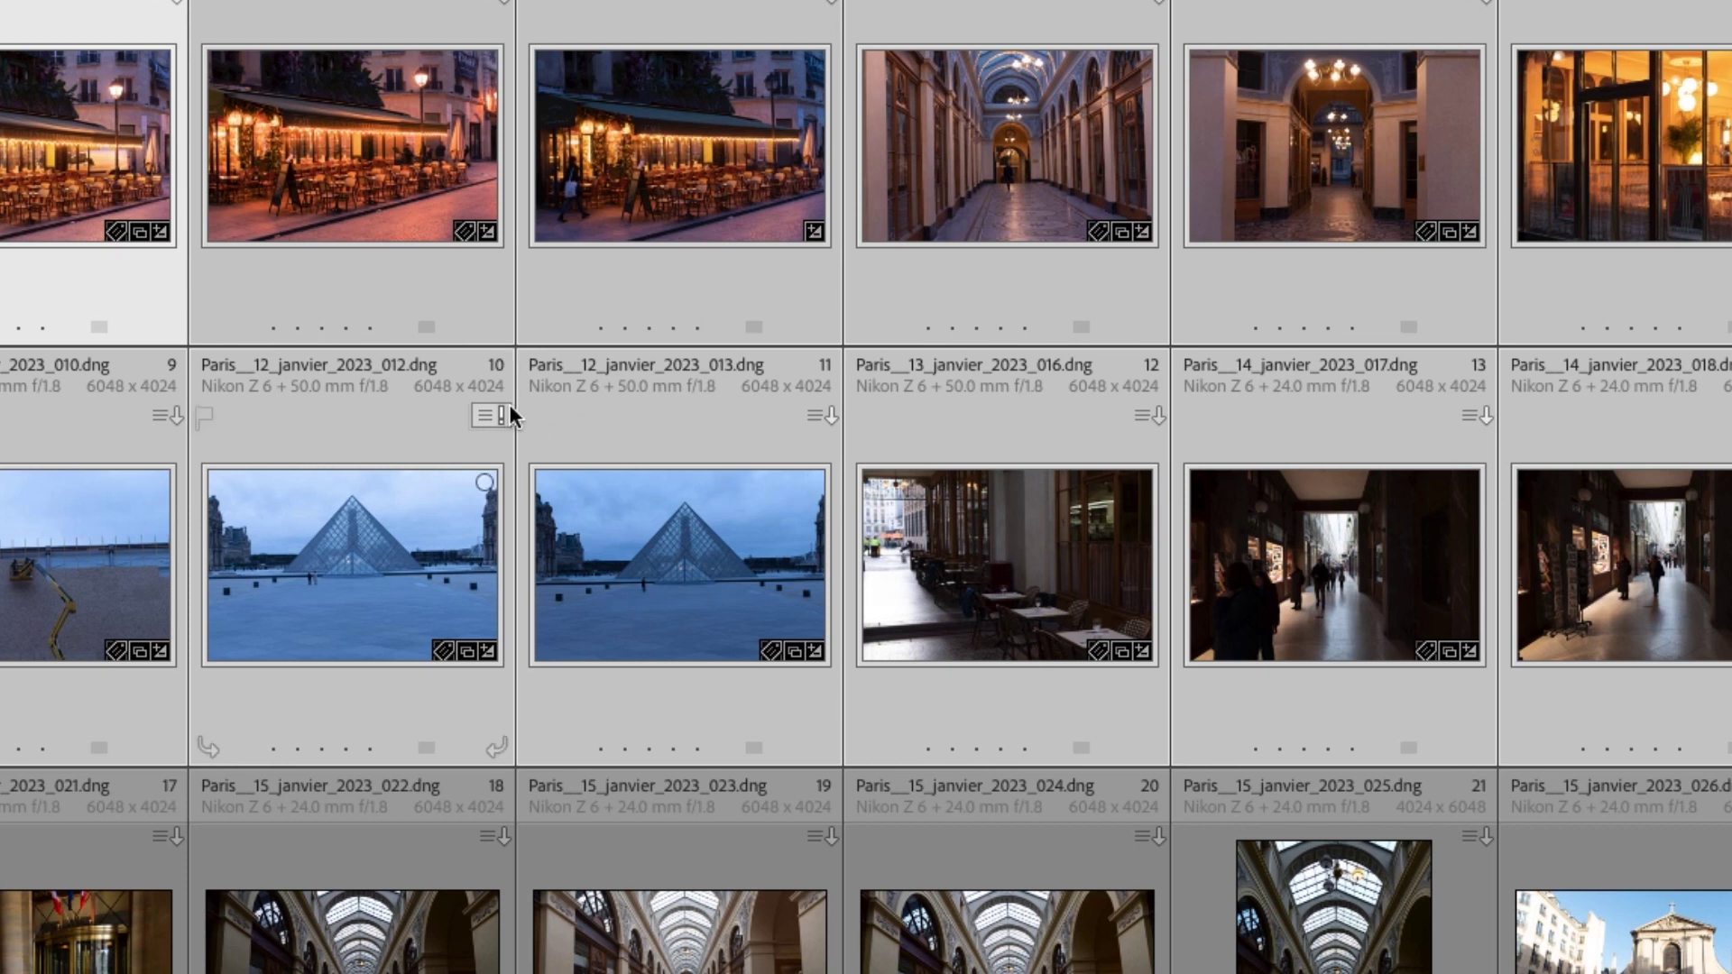
# Step: Open the metadata conflict prompt for Paris__12_janvier_2023_012.dng from its thumbnail badge
pyautogui.click(487, 418)
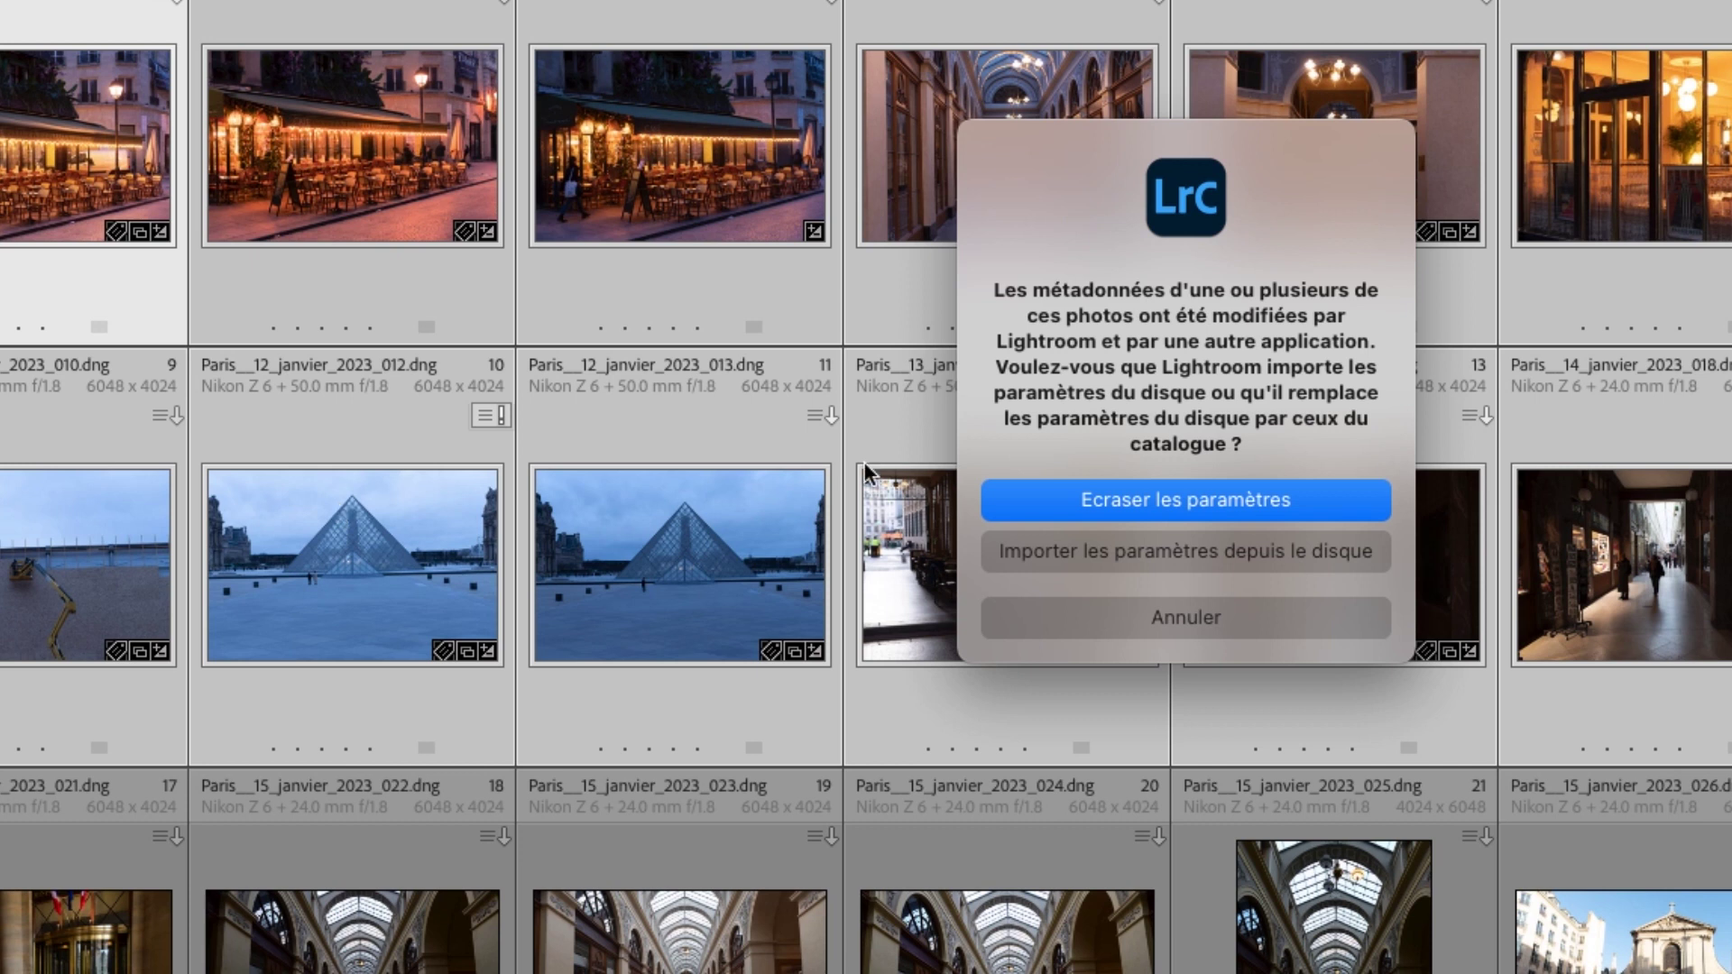
# Step: Reopen photo 10's conflict prompt and choose Ecraser les paramètres to keep the catalog's settings
pyautogui.click(1259, 617)
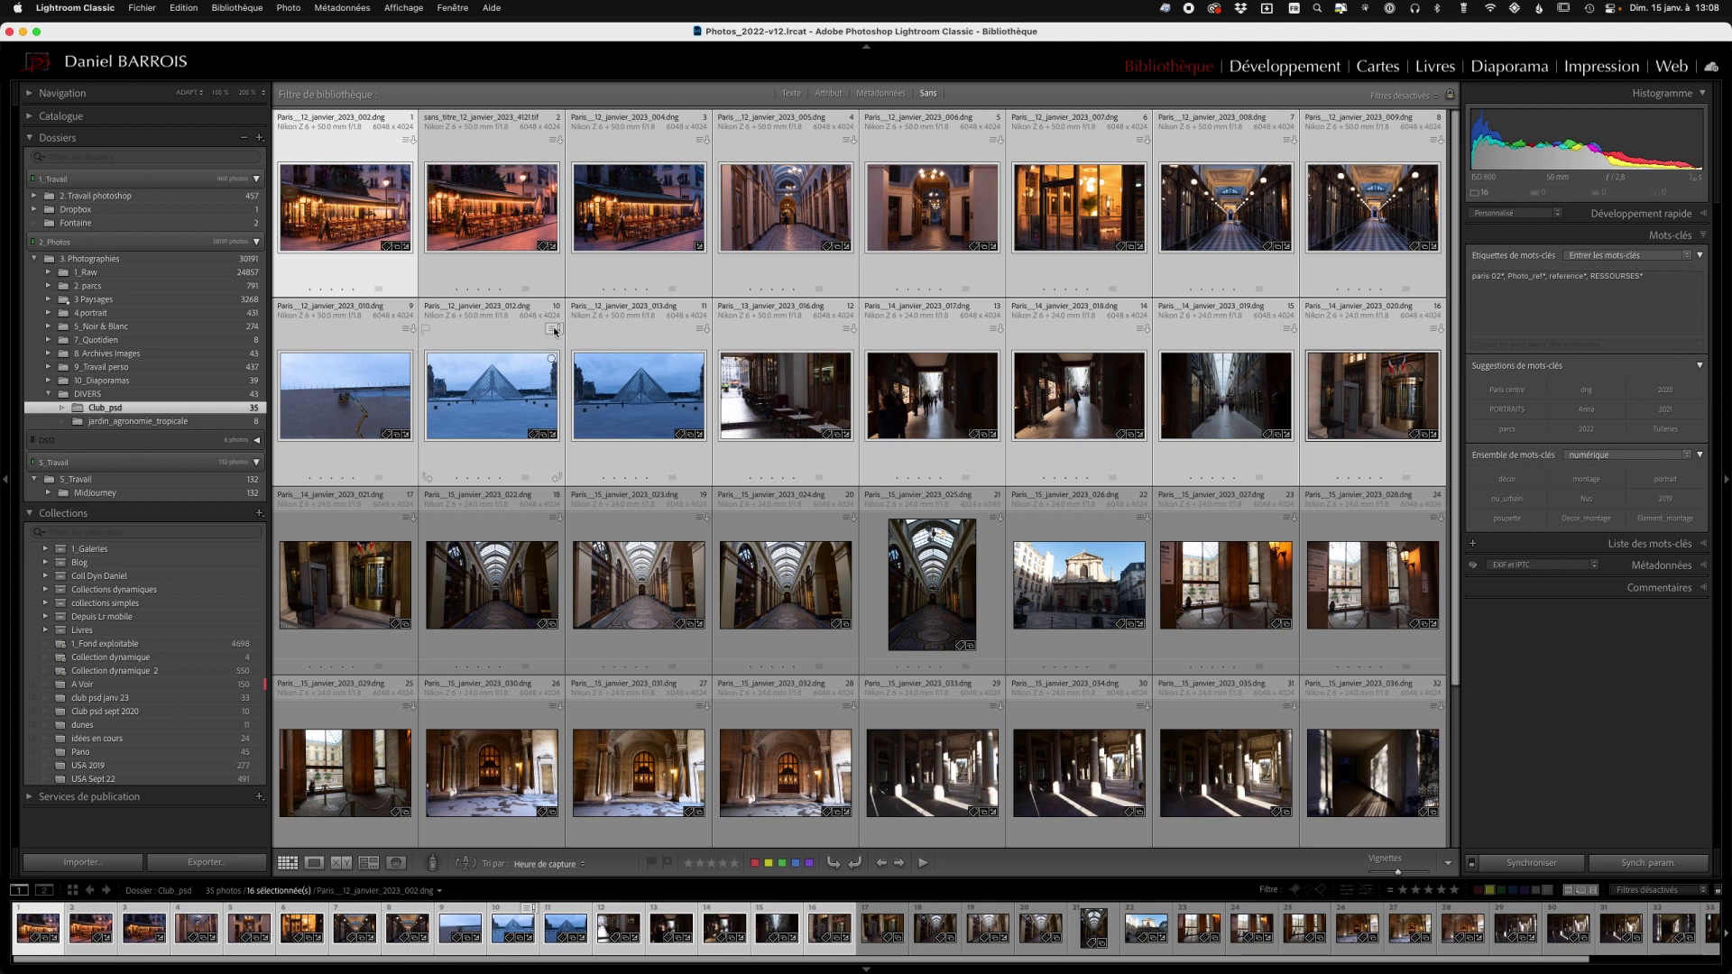
pyautogui.click(553, 330)
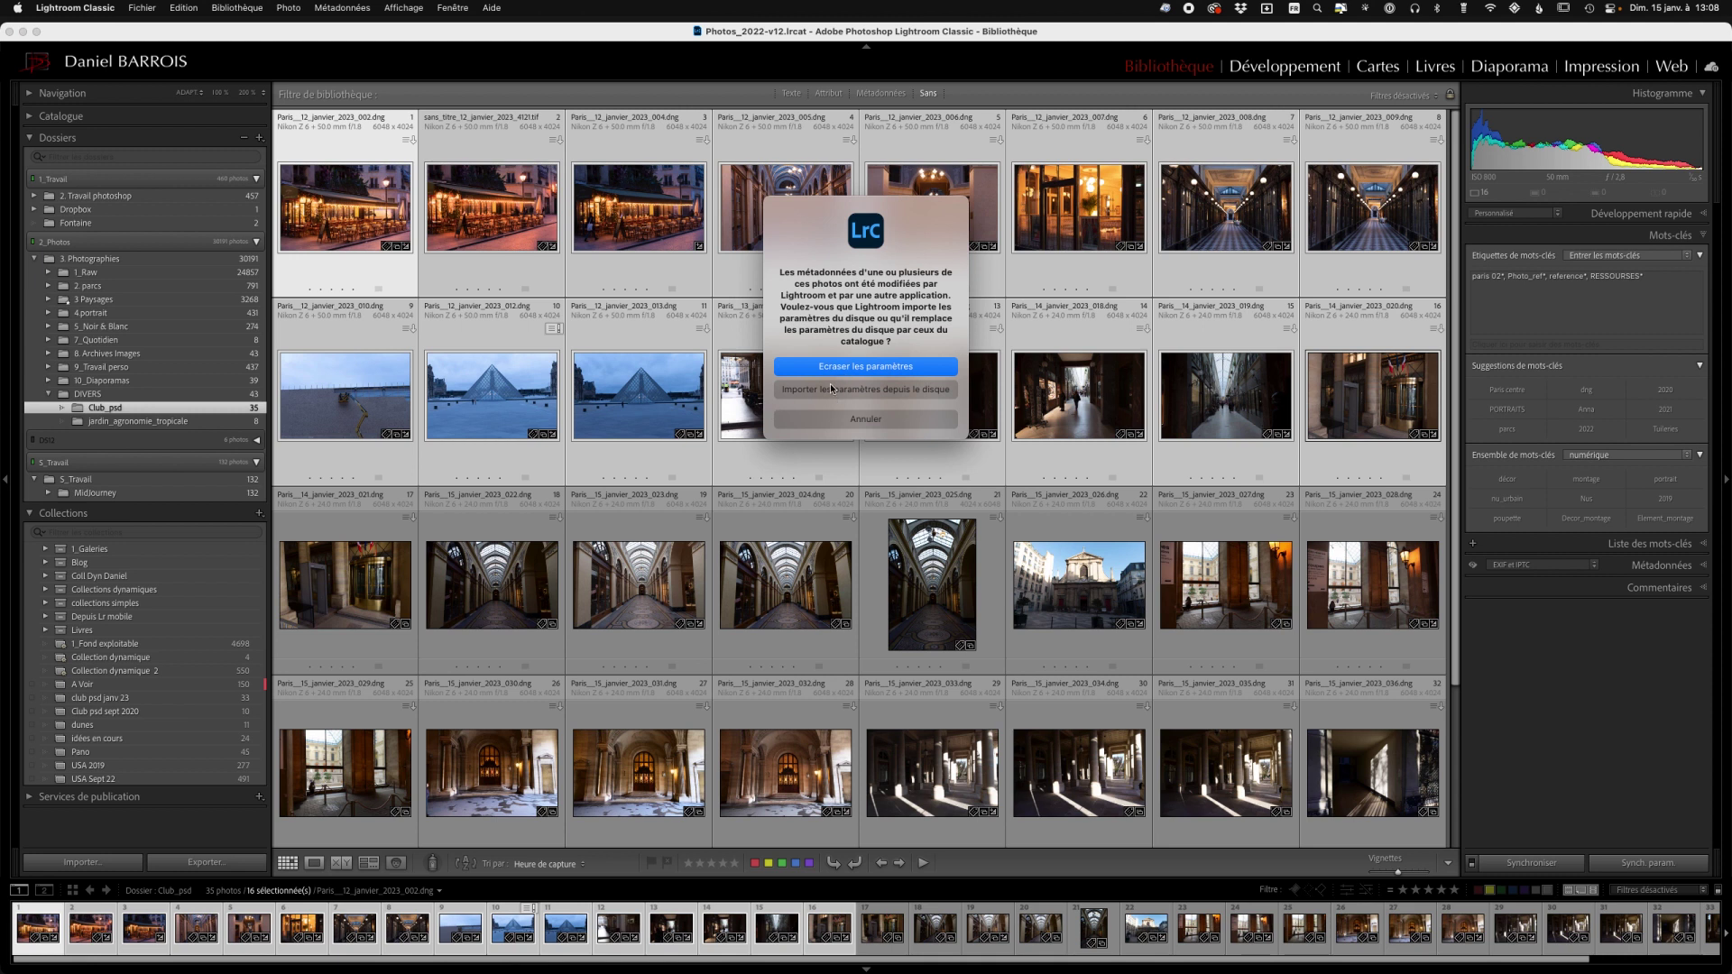
pyautogui.click(864, 366)
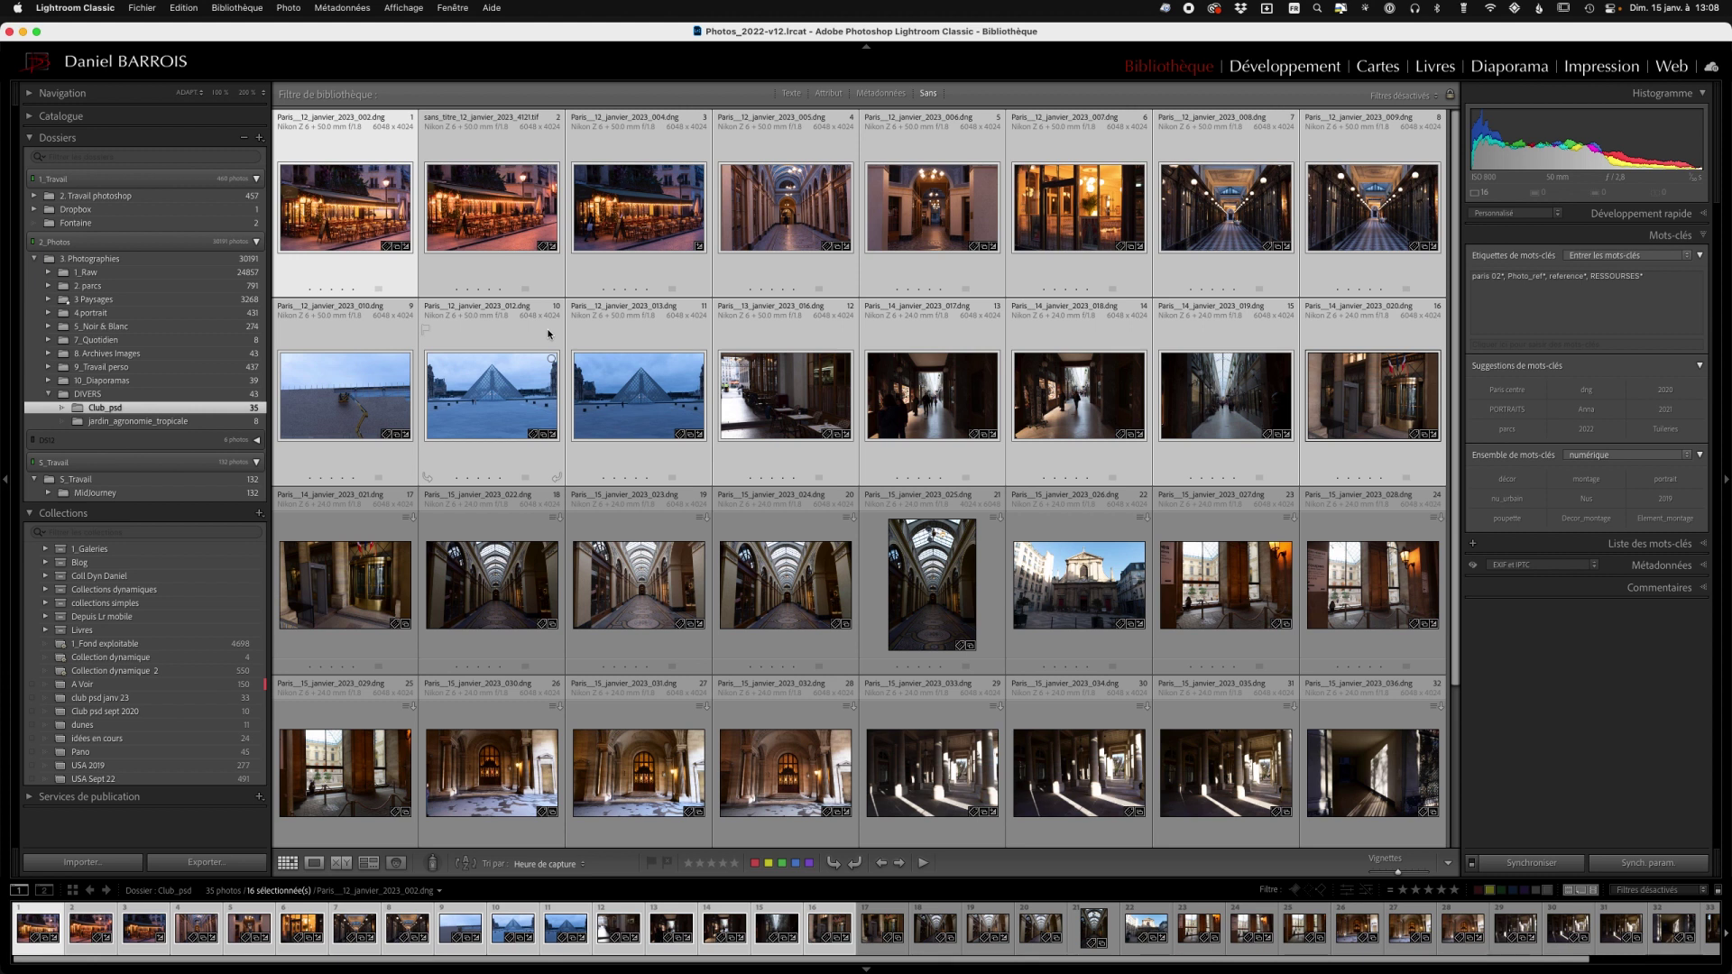
pyautogui.moveTo(500, 386)
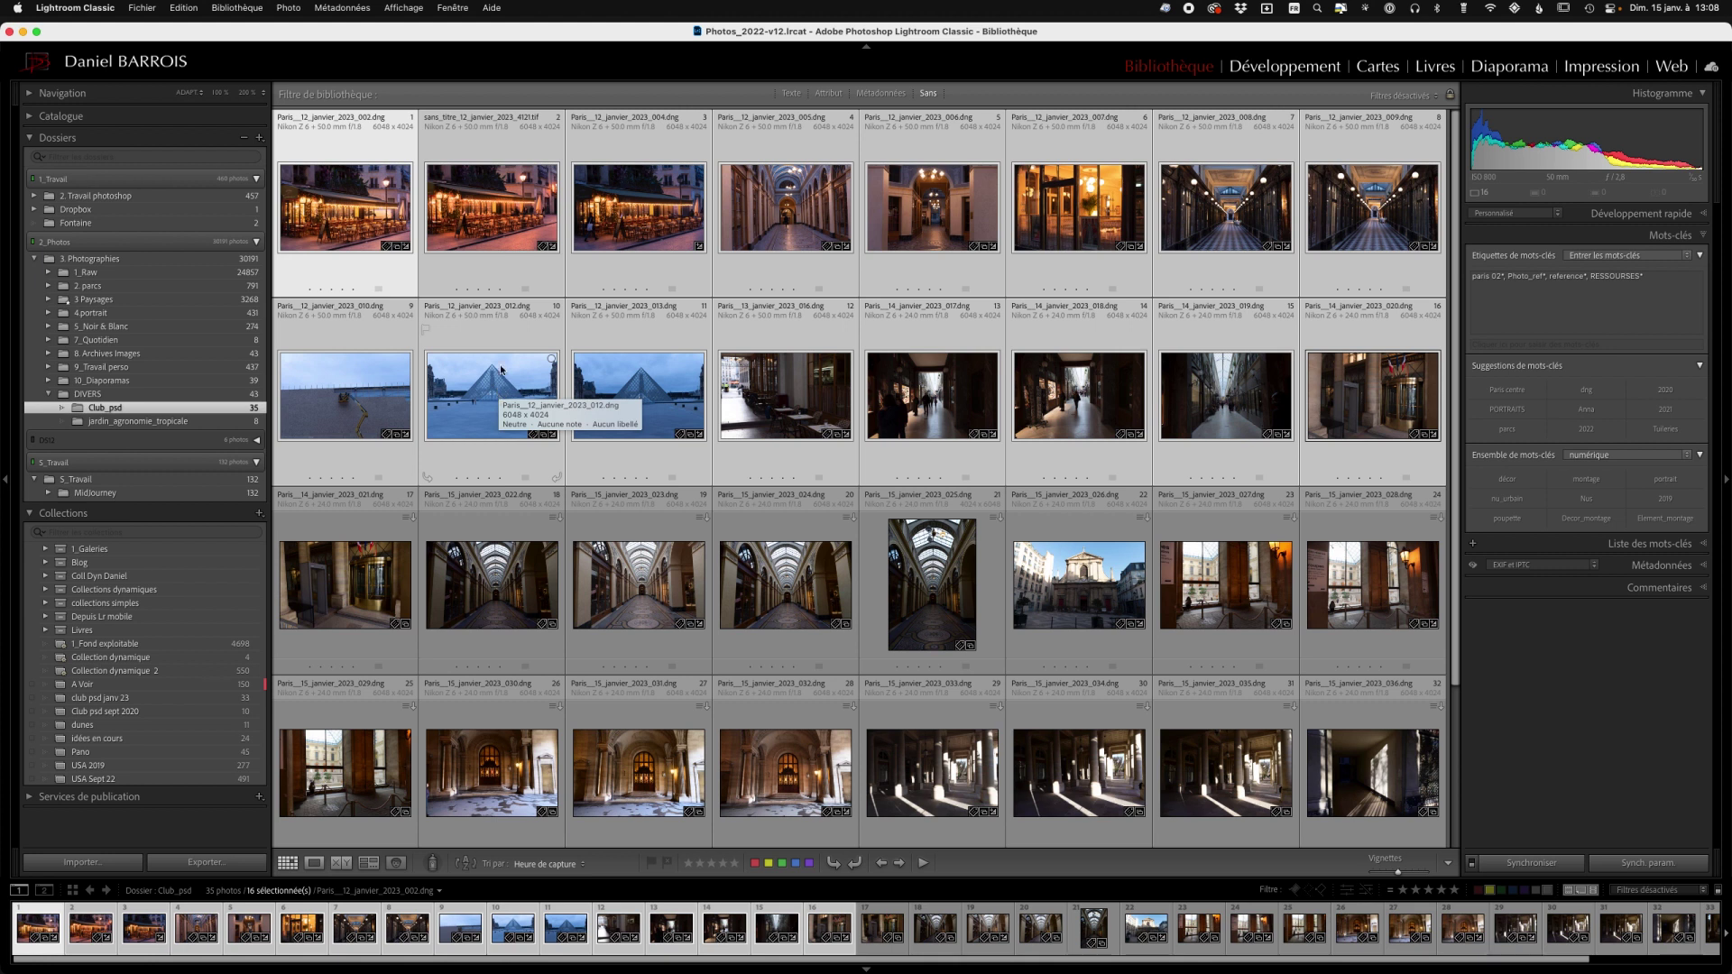
pyautogui.click(97, 9)
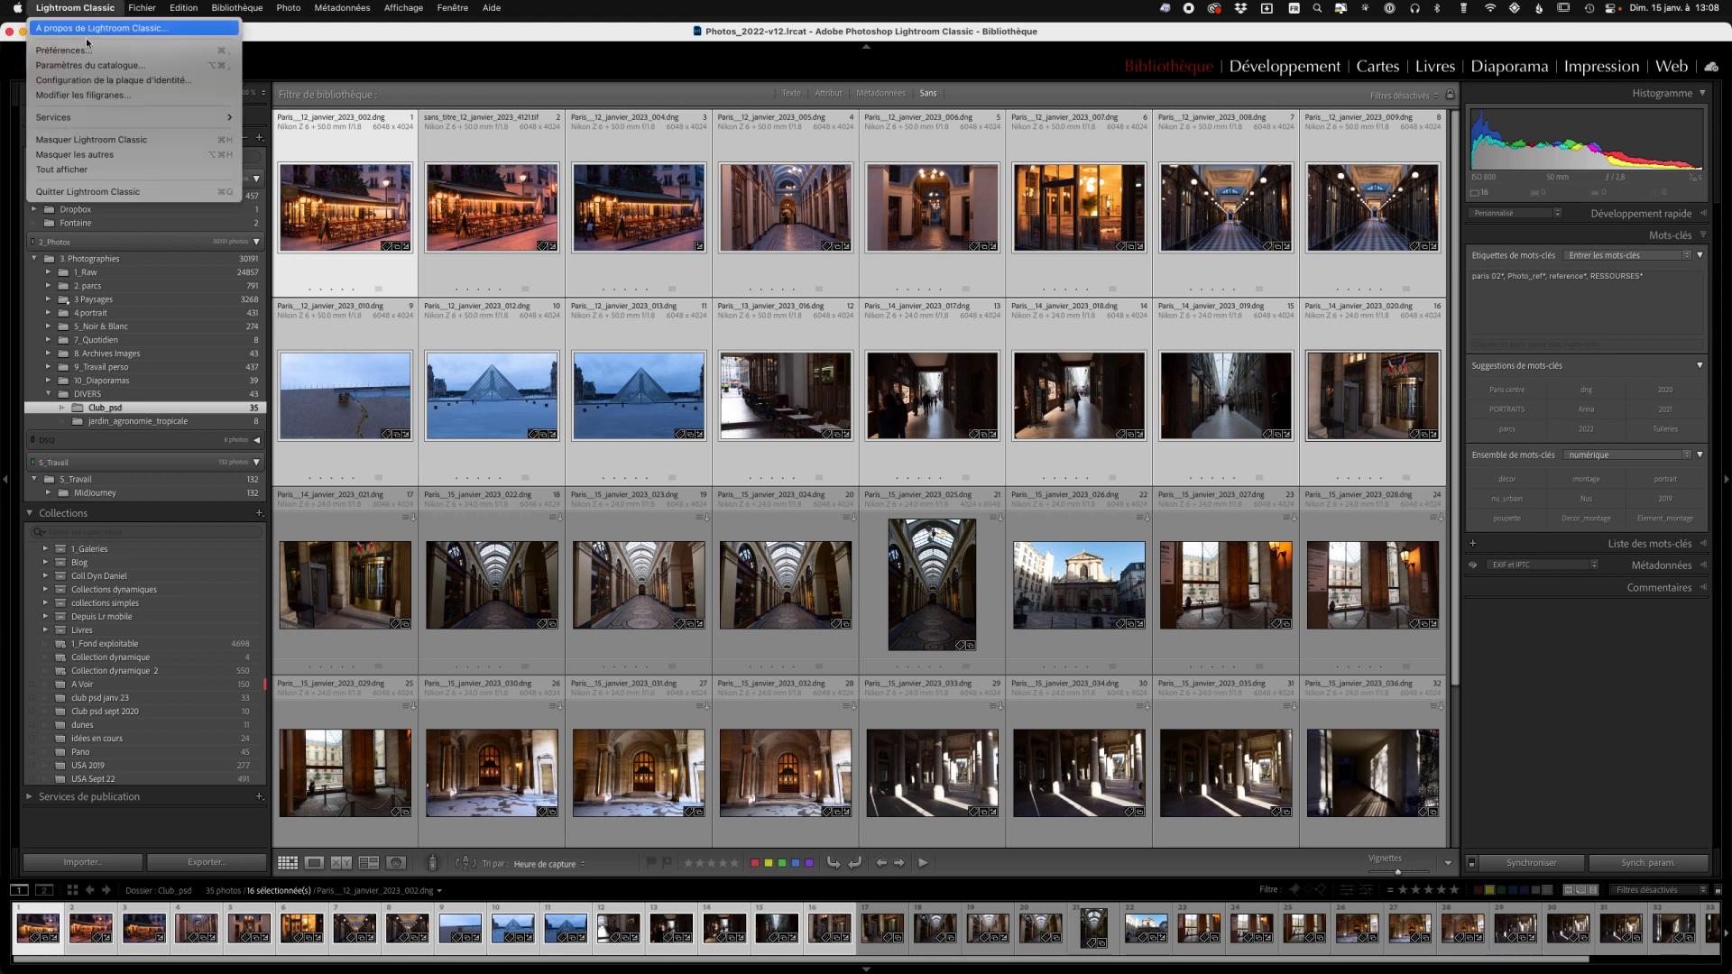
# Step: Keep Sauvegarder le catalogue set to A chaque fermeture de Lightroom in General settings
pyautogui.click(91, 66)
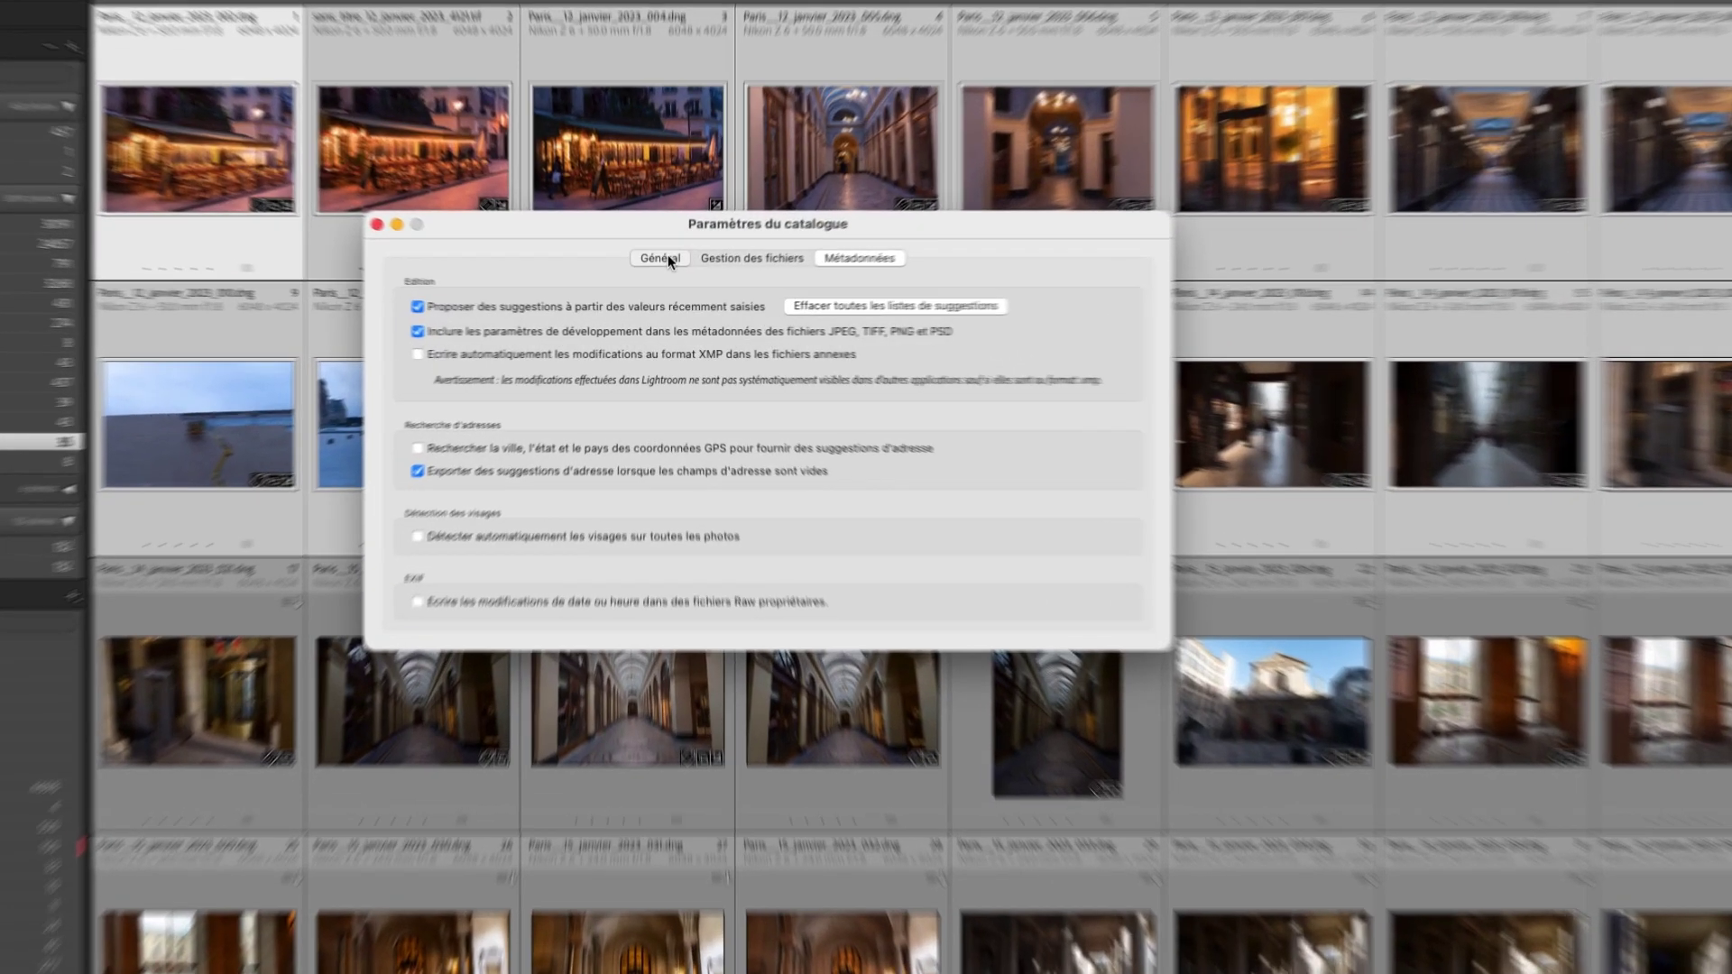
pyautogui.click(661, 282)
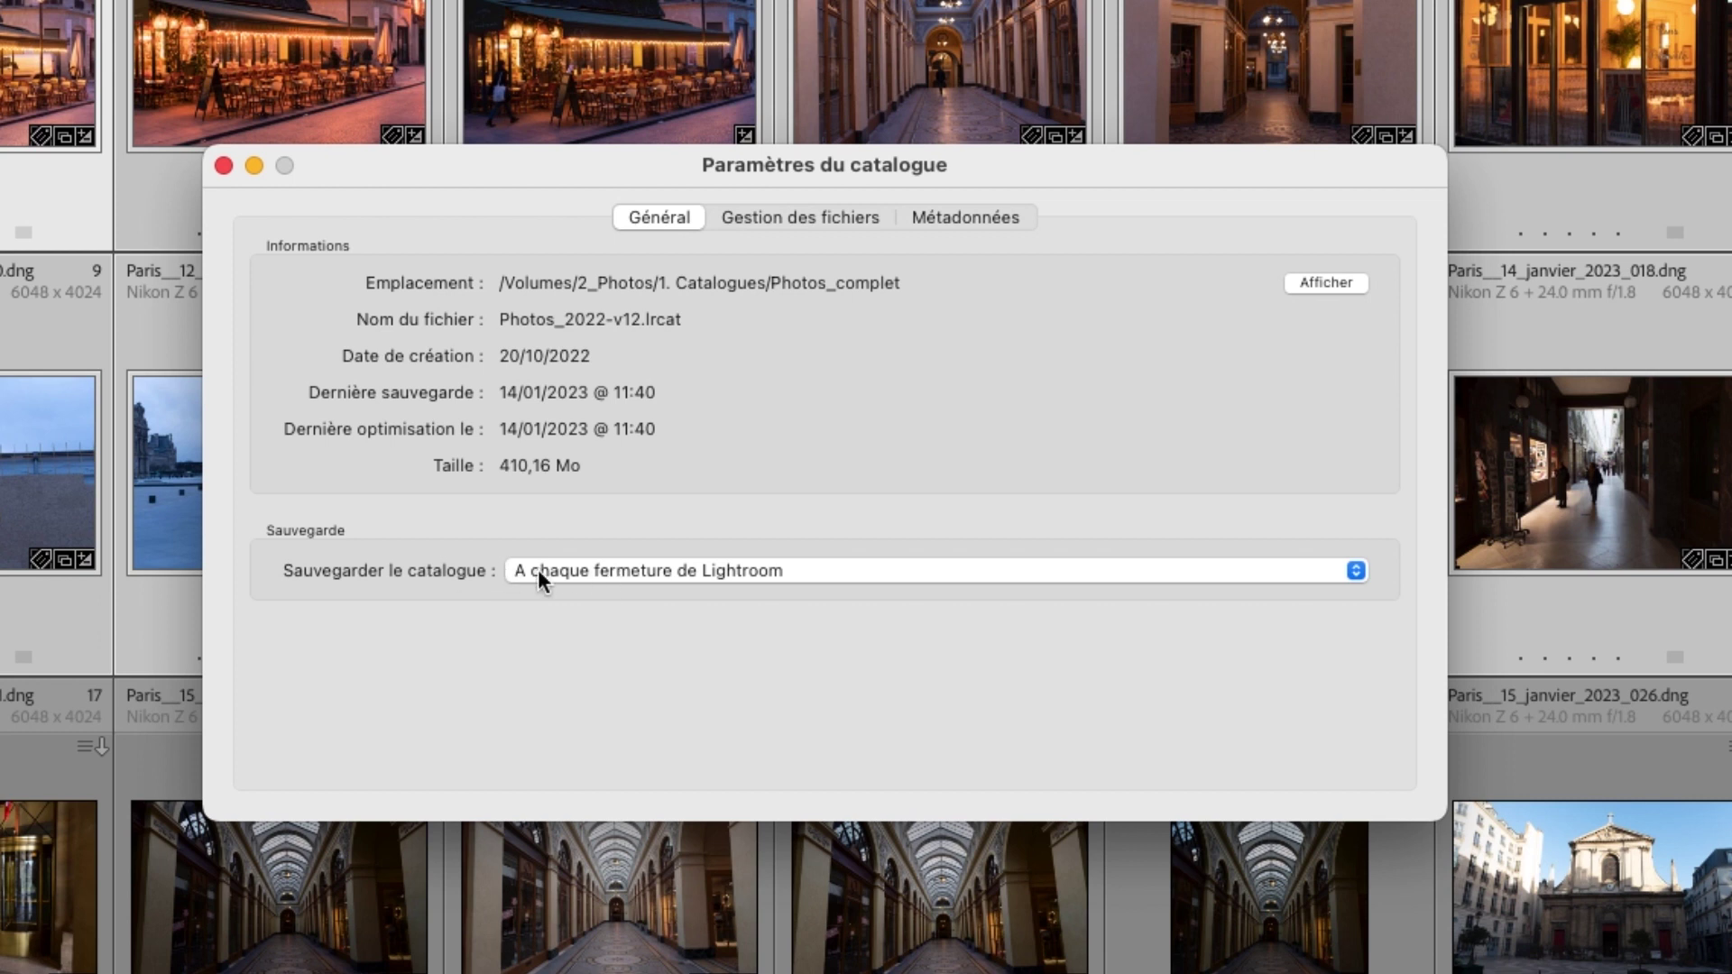
pyautogui.click(776, 578)
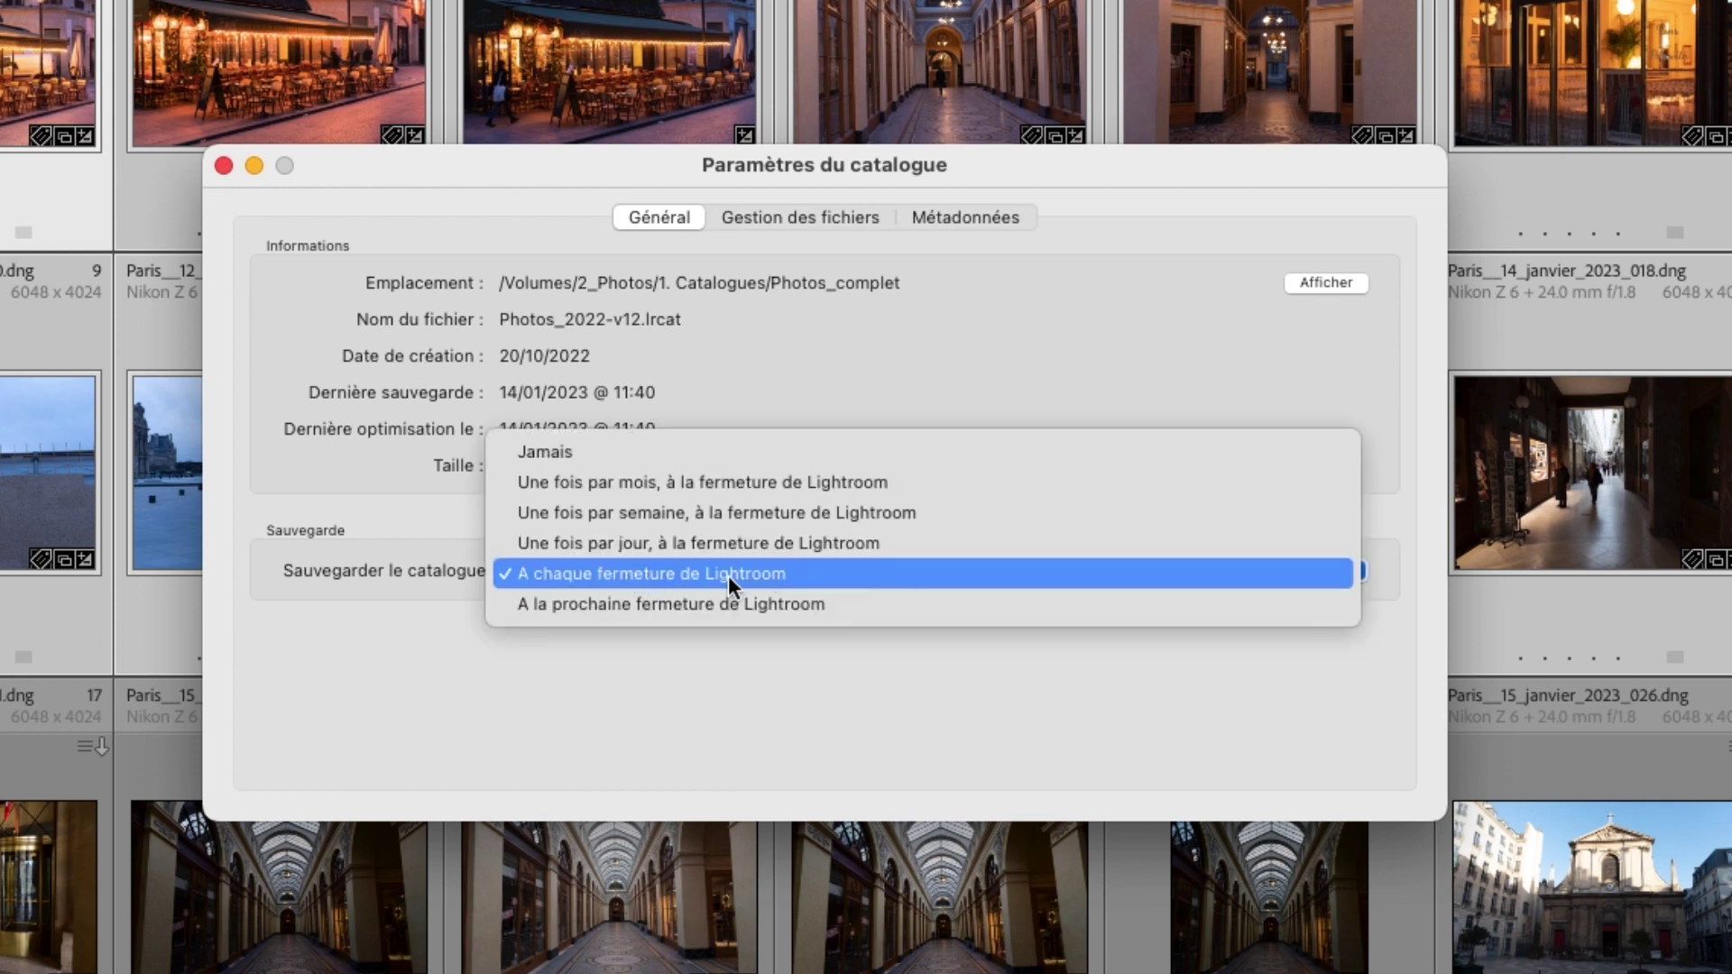
pyautogui.click(728, 576)
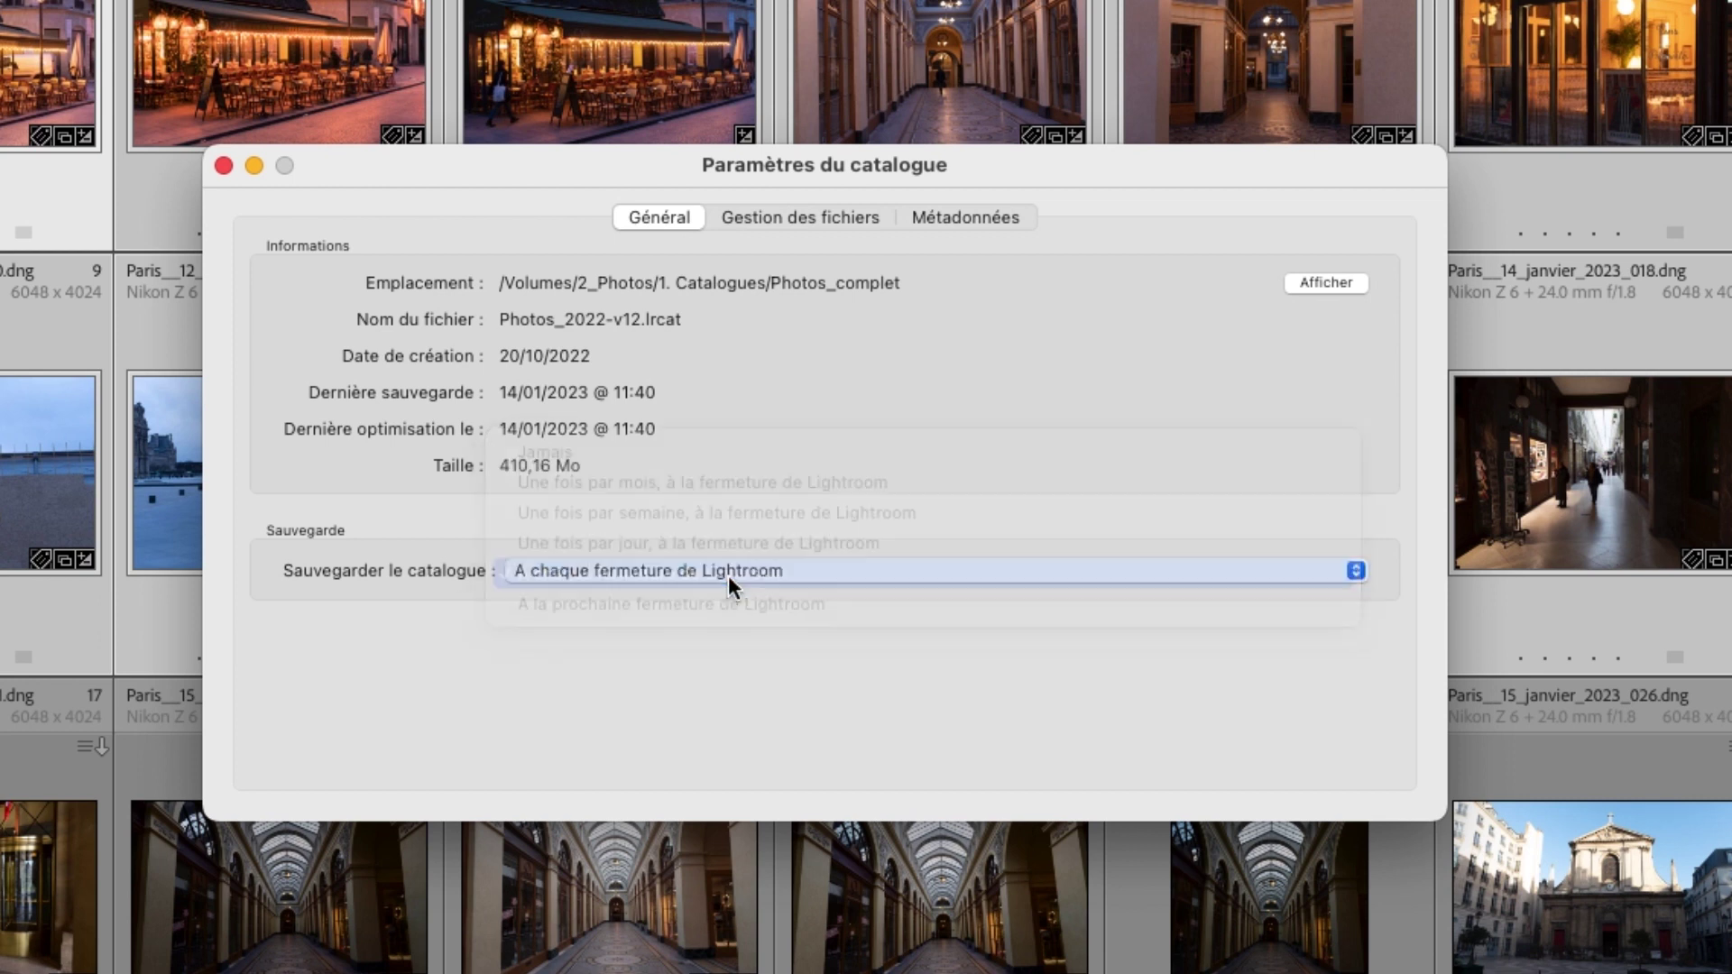
pyautogui.click(224, 165)
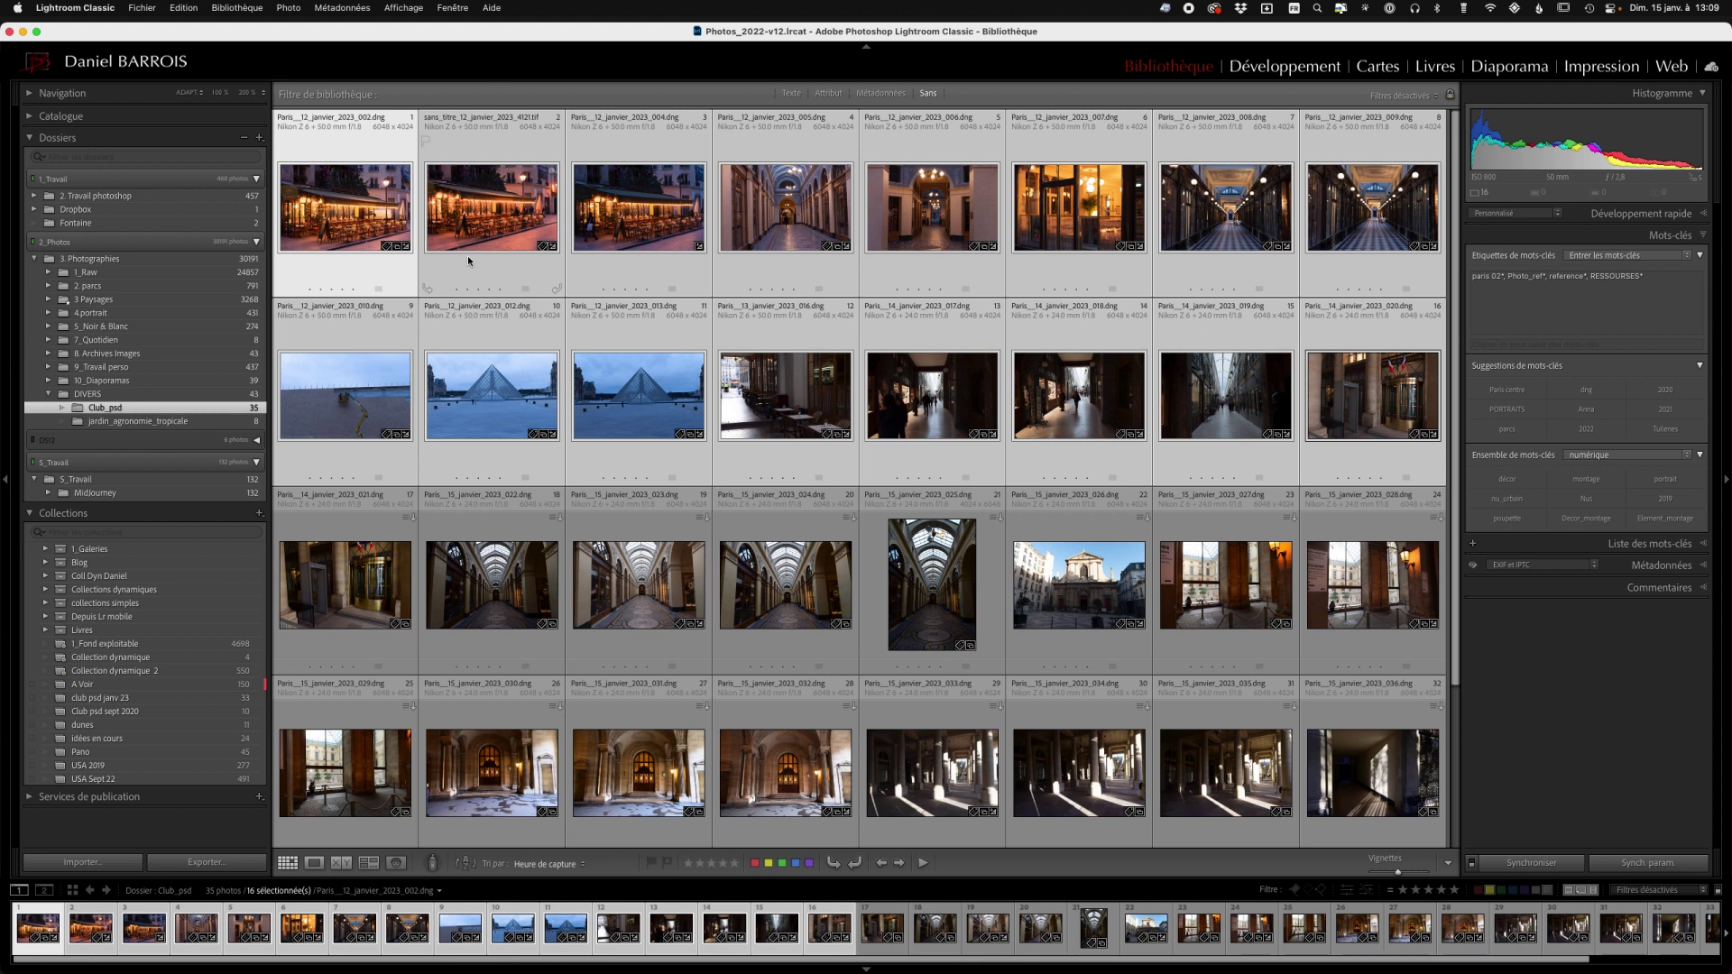
# Step: Quit Lightroom Classic via Quitter Lightroom Classic to trigger the backup prompt
pyautogui.click(79, 9)
pyautogui.click(88, 191)
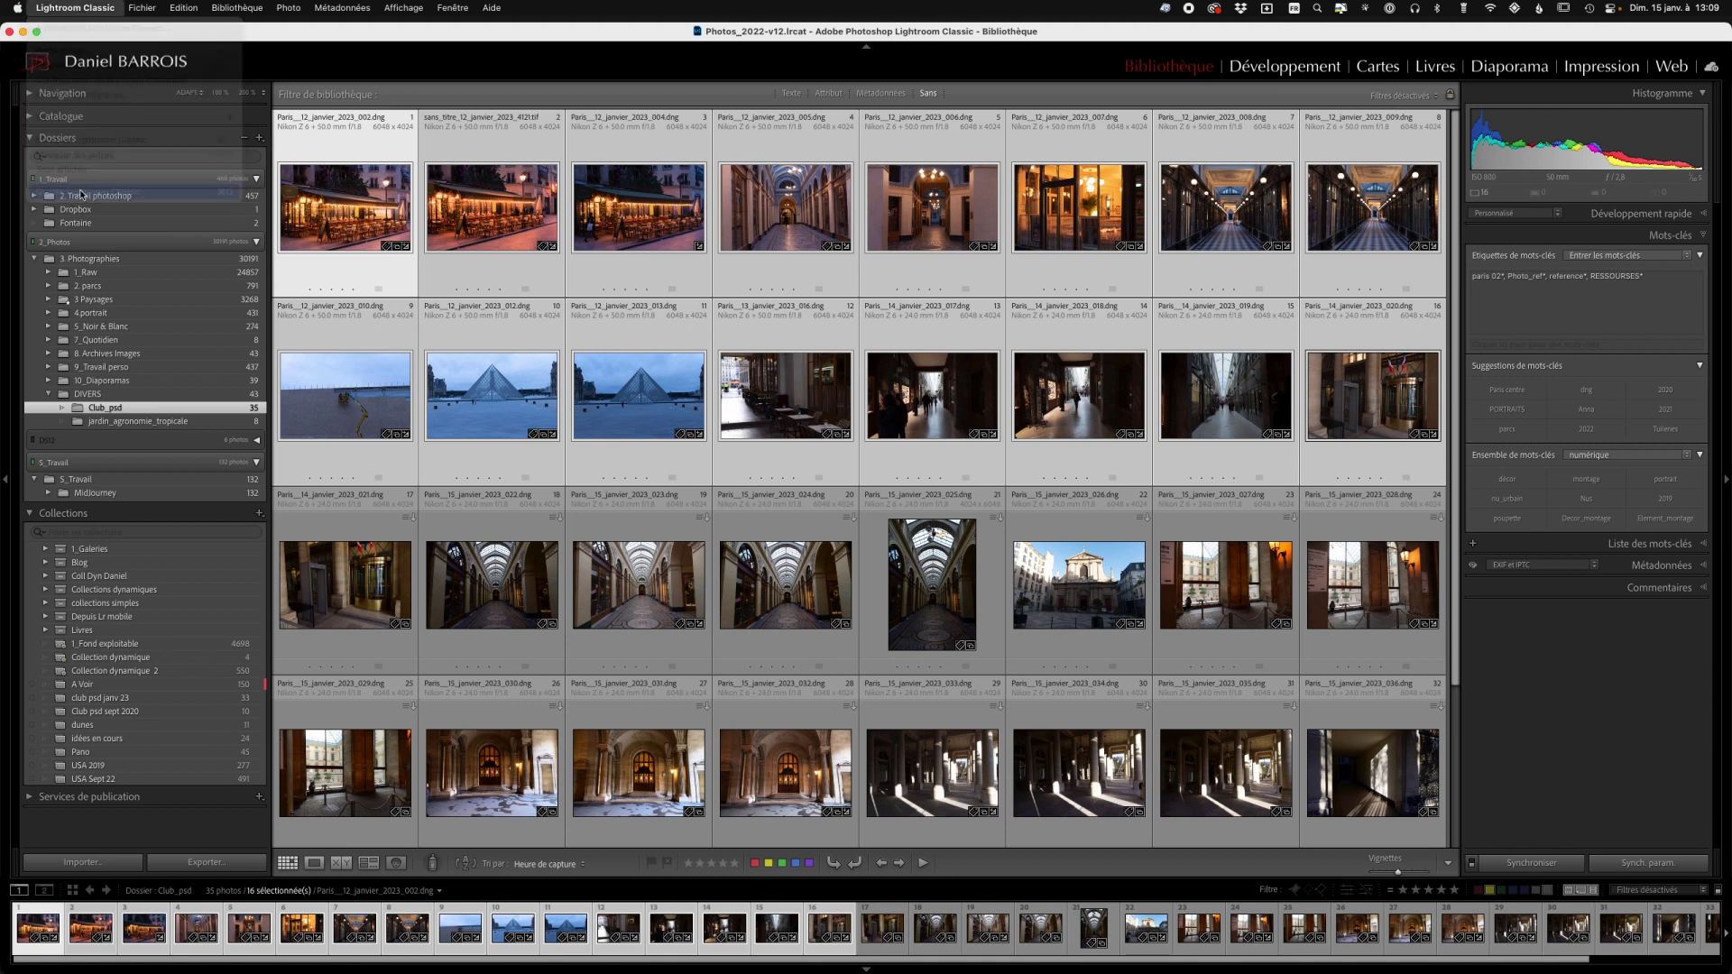